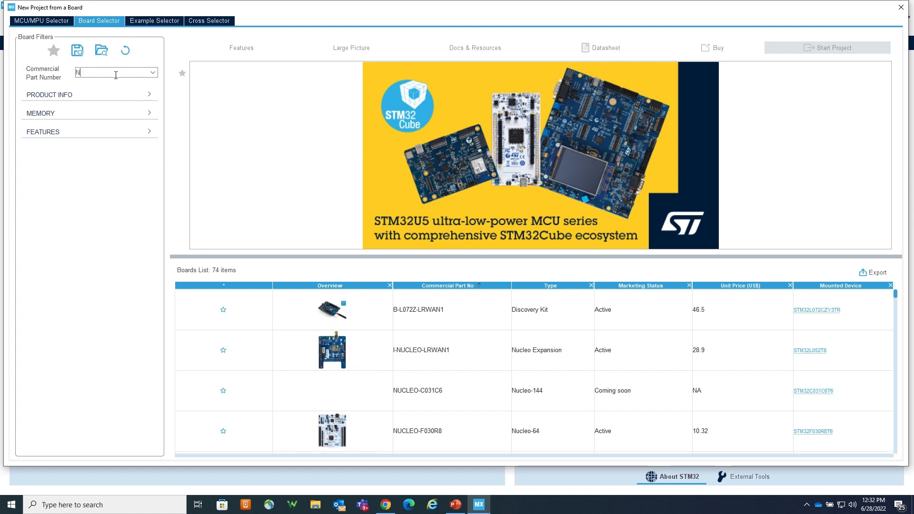
# Step: Filter the board list by commercial part number NUCLEO-U575ZI-Q and select that board
pyautogui.write('-')
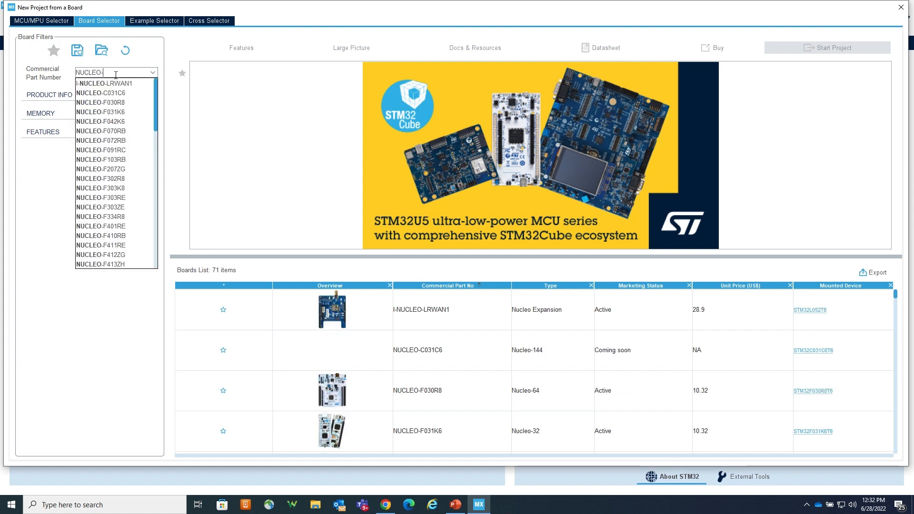
pyautogui.write('U5')
pyautogui.click(114, 84)
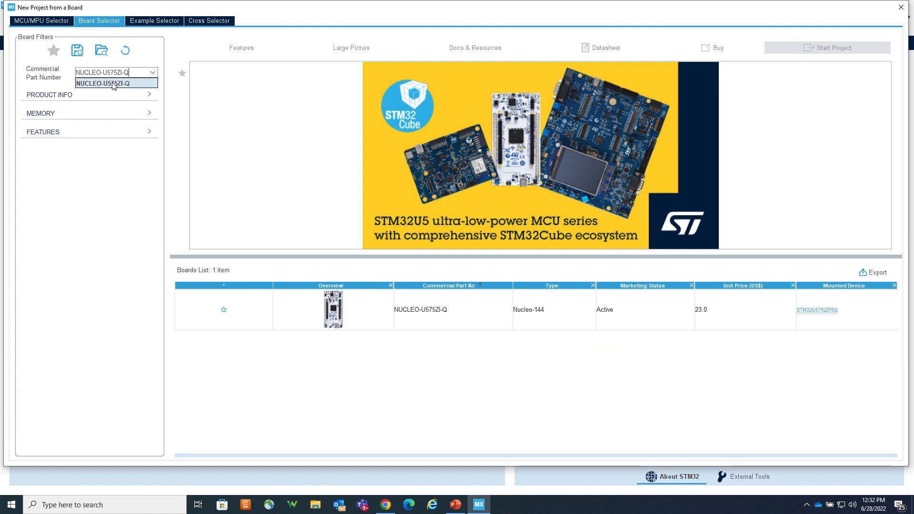
pyautogui.click(471, 315)
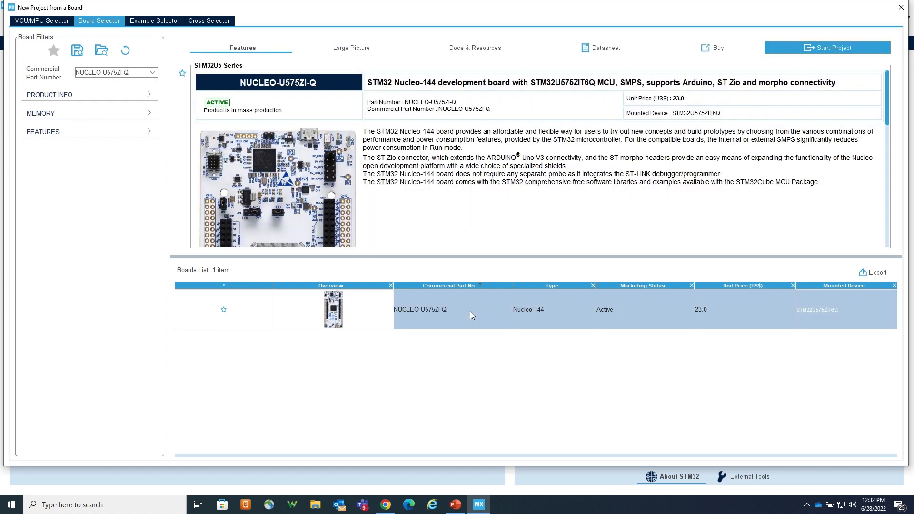
# Step: Start a new project on the board with all peripherals in default mode and without TrustZone
pyautogui.click(781, 49)
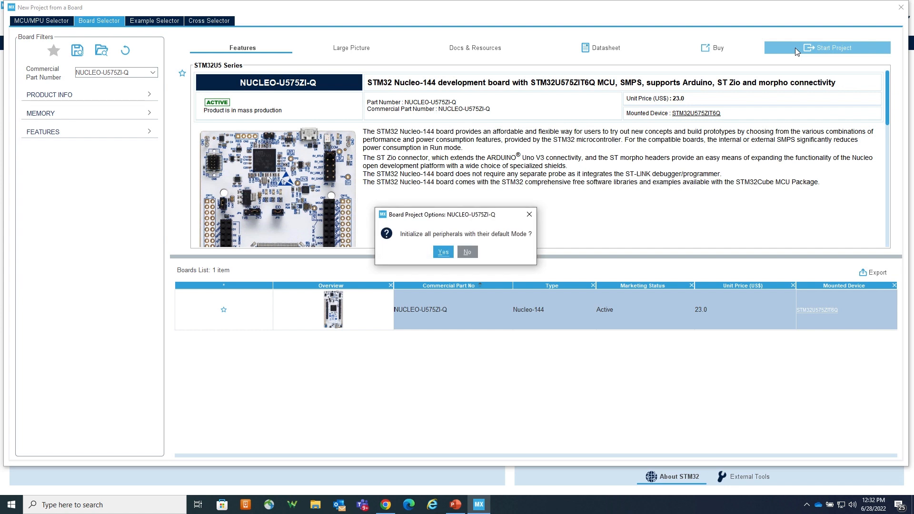
pyautogui.click(444, 257)
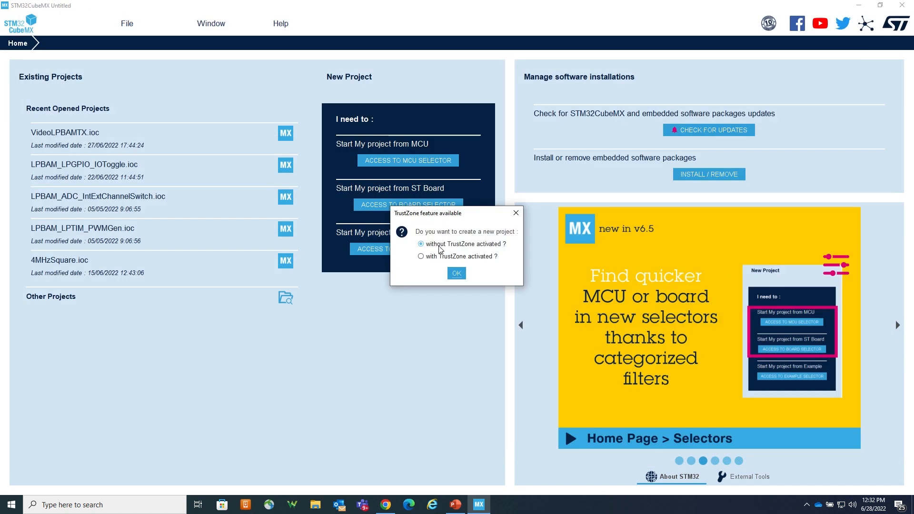
pyautogui.click(457, 274)
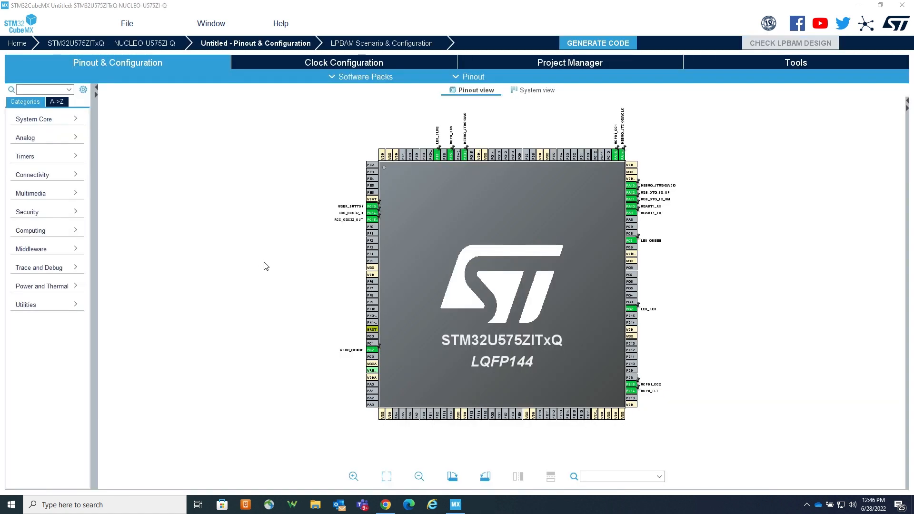
# Step: Clear the pinout configuration
pyautogui.click(467, 78)
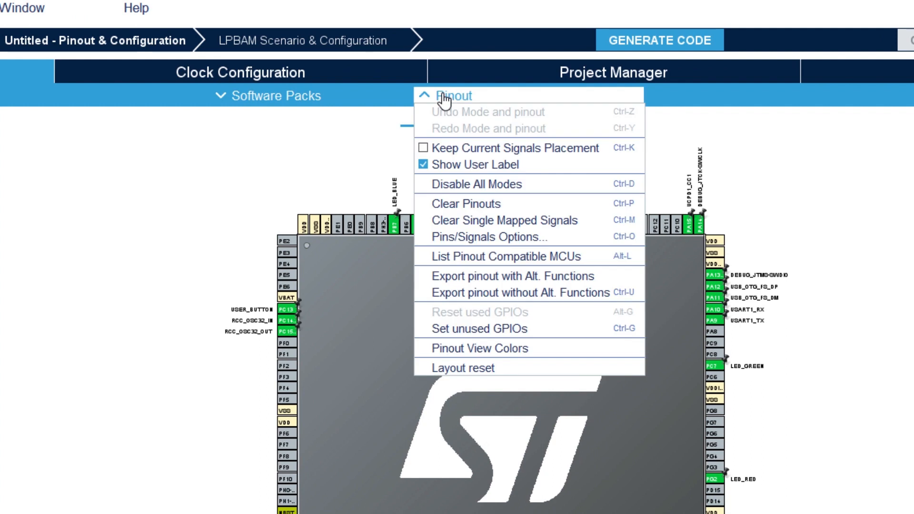
pyautogui.click(479, 205)
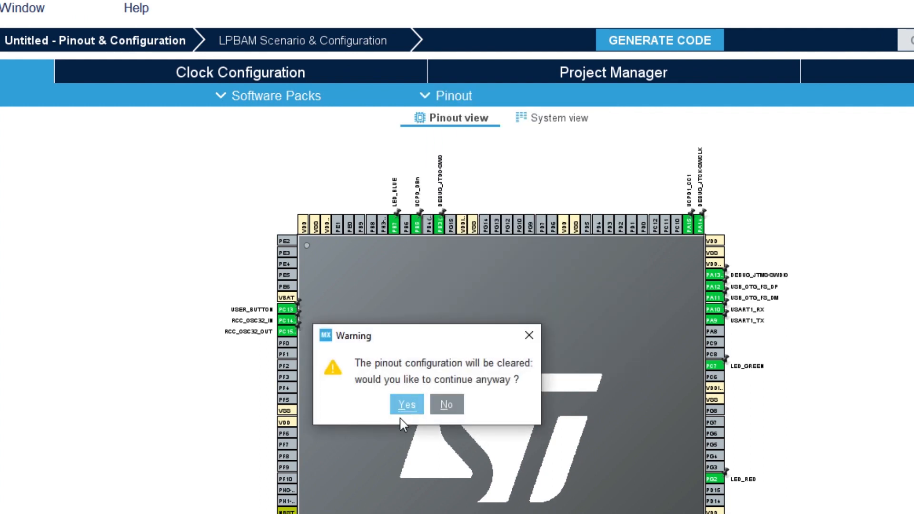
pyautogui.click(404, 405)
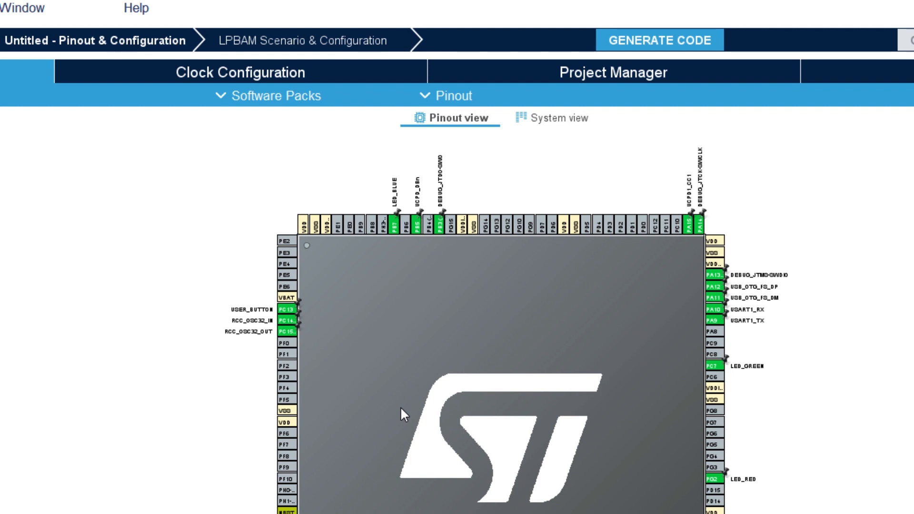
# Step: Set all 111 unused GPIOs to the Analog GPIO type
pyautogui.click(446, 98)
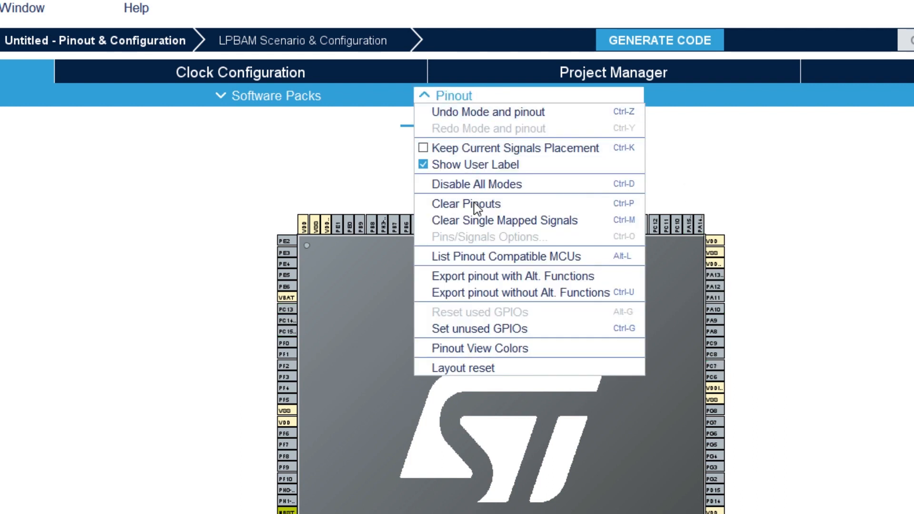
pyautogui.click(481, 328)
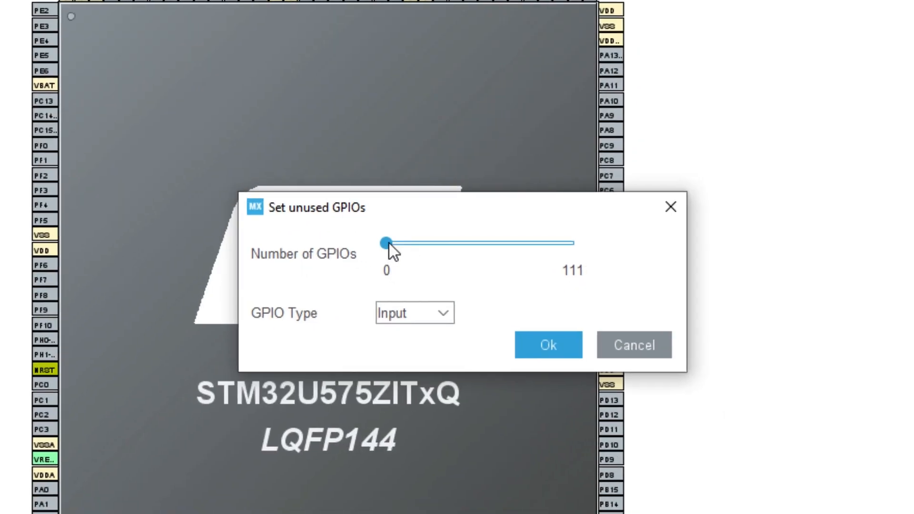
pyautogui.moveTo(387, 244); pyautogui.dragTo(573, 243)
pyautogui.click(417, 310)
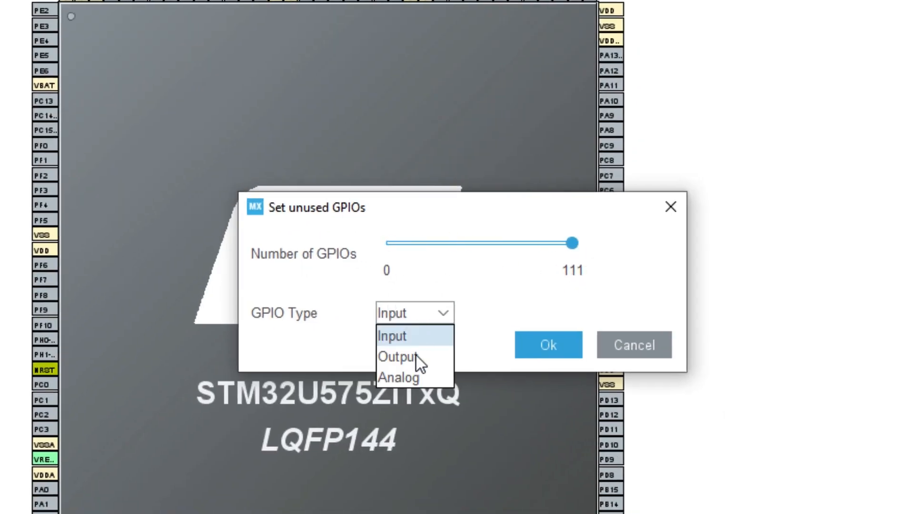
pyautogui.click(416, 376)
pyautogui.click(553, 346)
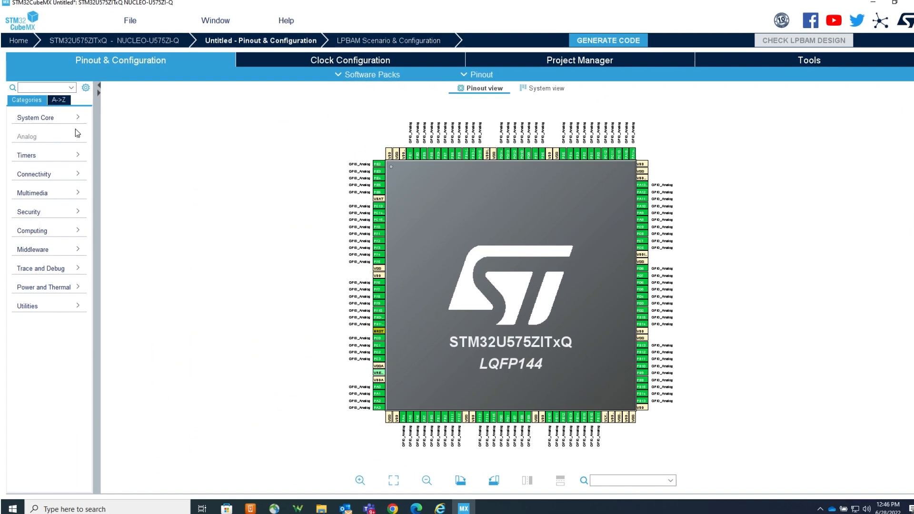
# Step: Enable ICACHE in System Core with 1-way (direct mapped cache) mode
pyautogui.click(71, 122)
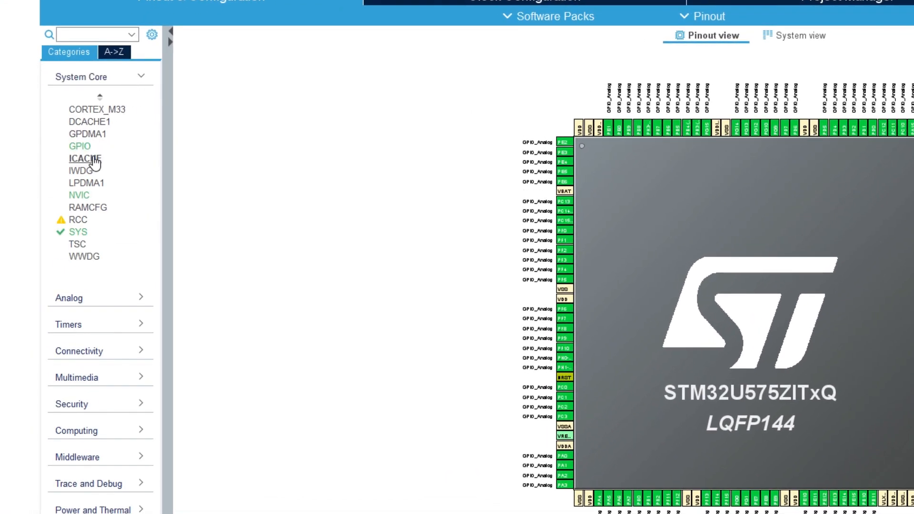
pyautogui.click(95, 162)
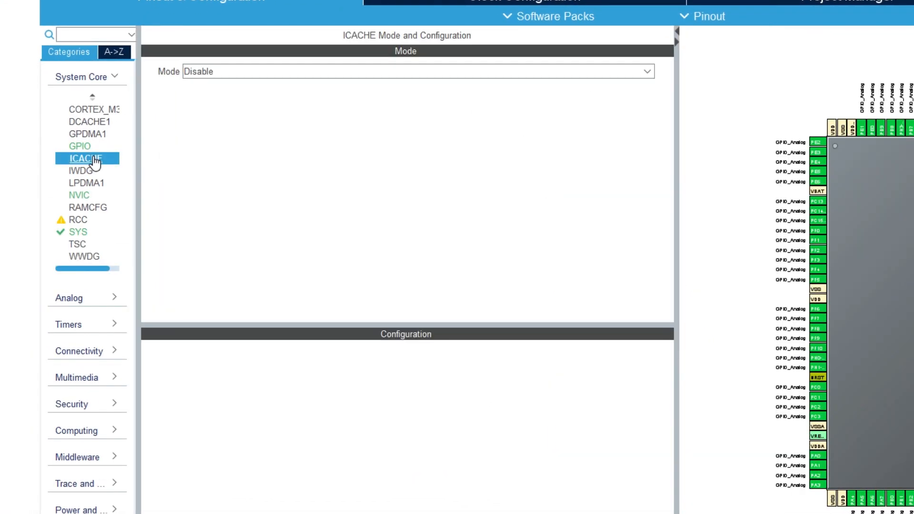
pyautogui.click(247, 73)
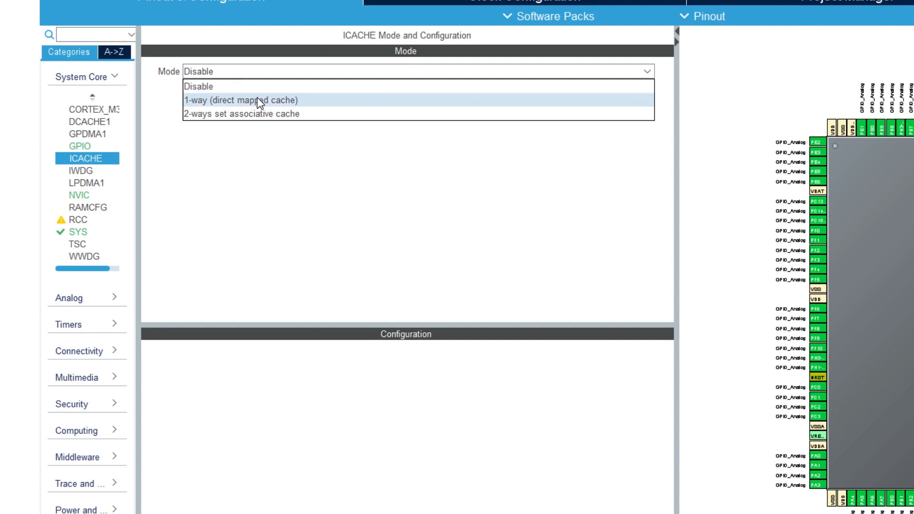
pyautogui.click(257, 98)
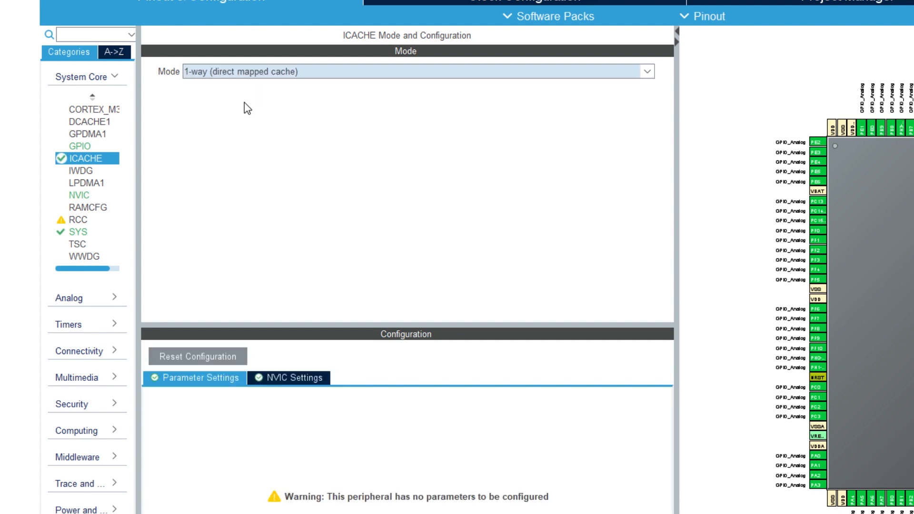
# Step: Set LPDMA1 channels 0 and 1 to Linked-List Mode
pyautogui.click(94, 184)
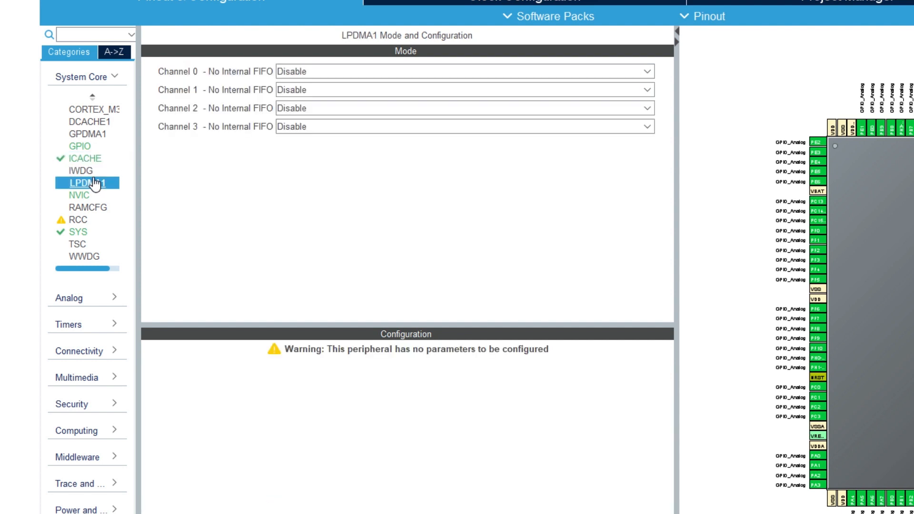
pyautogui.click(304, 71)
pyautogui.click(315, 100)
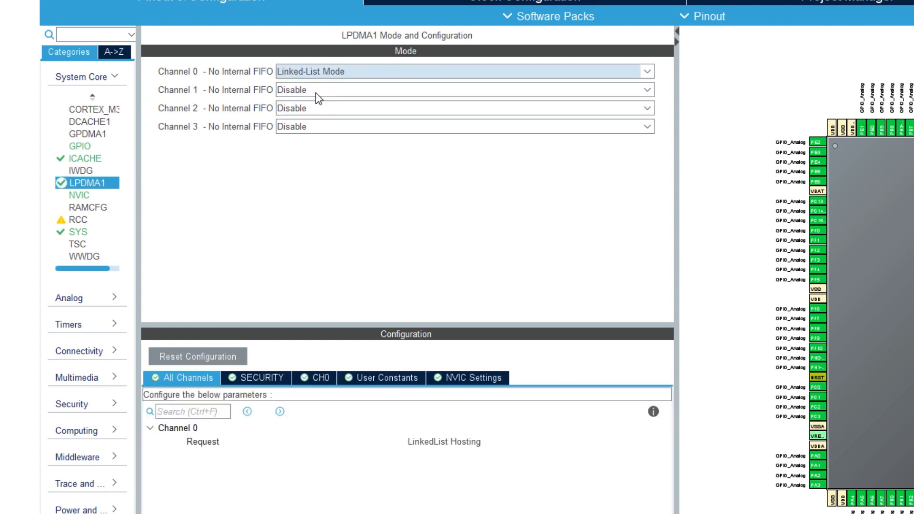
pyautogui.click(313, 89)
pyautogui.click(324, 119)
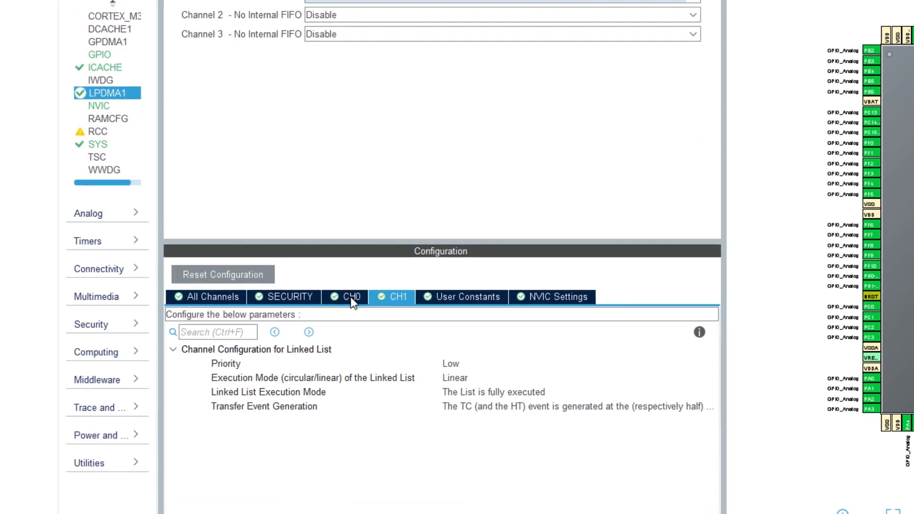
# Step: Set the linked-list execution mode to Circular for both LPDMA1 channel 0 and channel 1
pyautogui.click(321, 378)
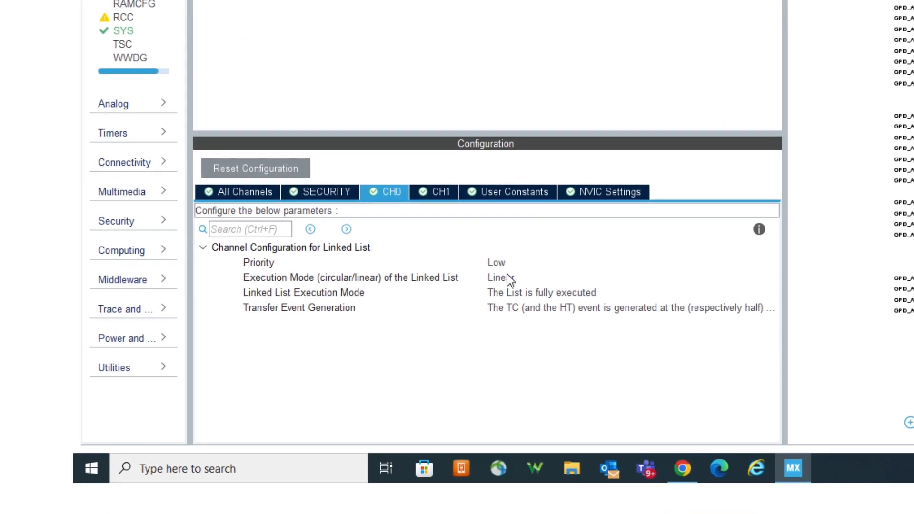
pyautogui.click(508, 277)
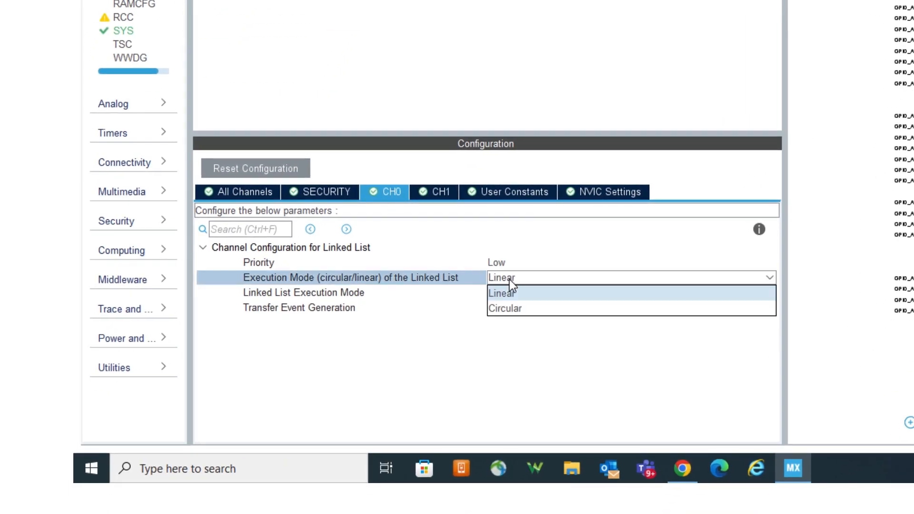
pyautogui.click(519, 309)
pyautogui.click(444, 192)
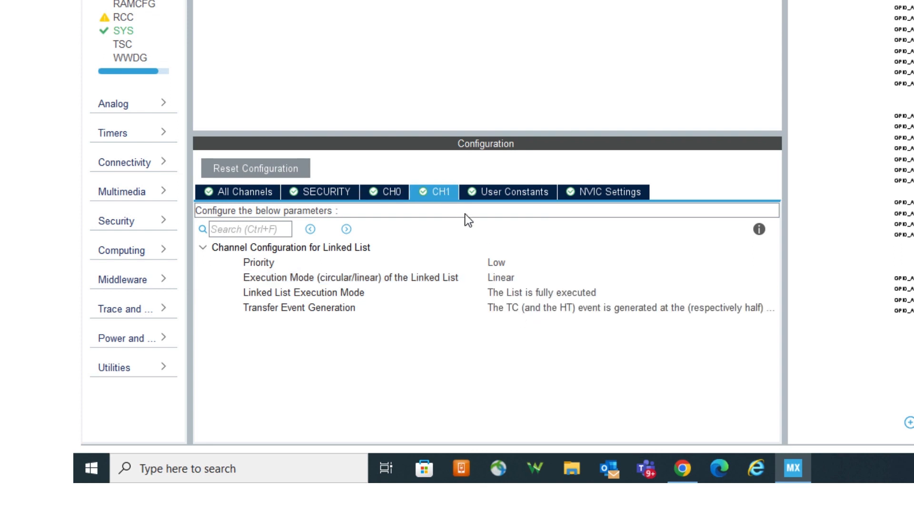
pyautogui.click(505, 278)
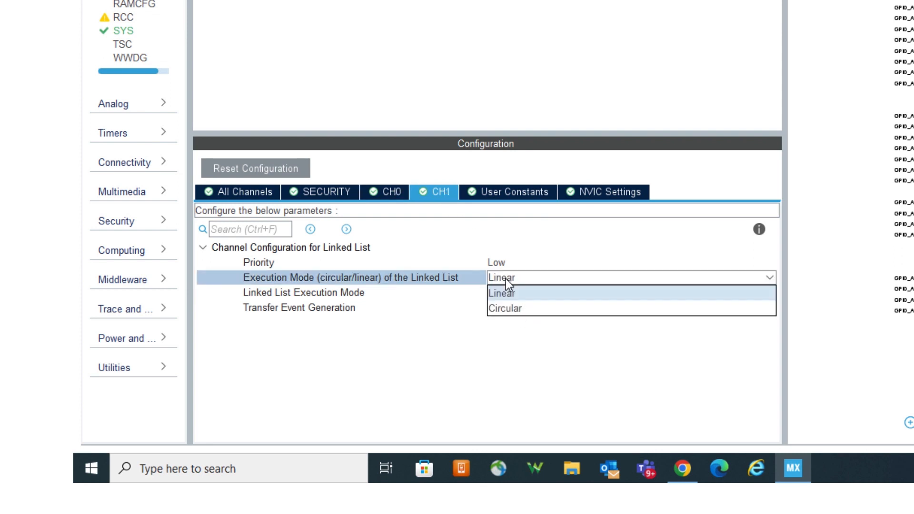
pyautogui.click(527, 312)
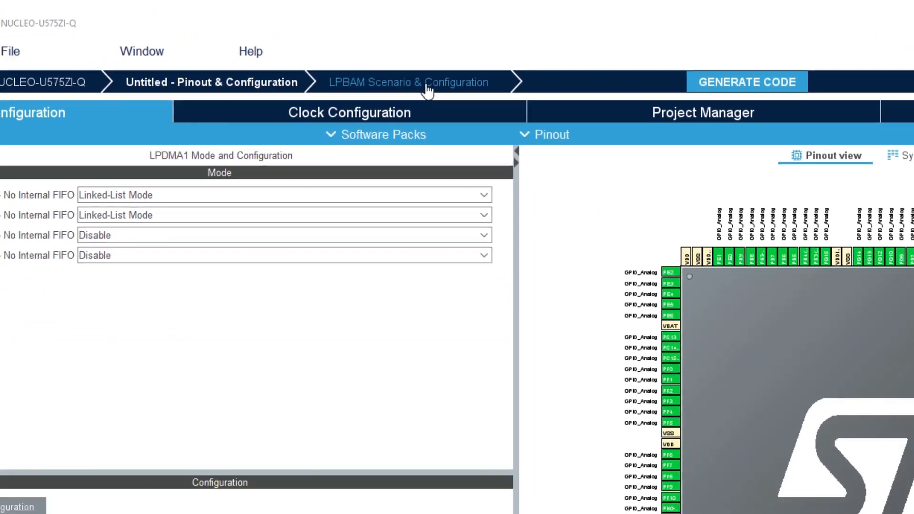
# Step: Open LPBAM Scenario & Configuration, add an application and rename it TXApp
pyautogui.click(452, 120)
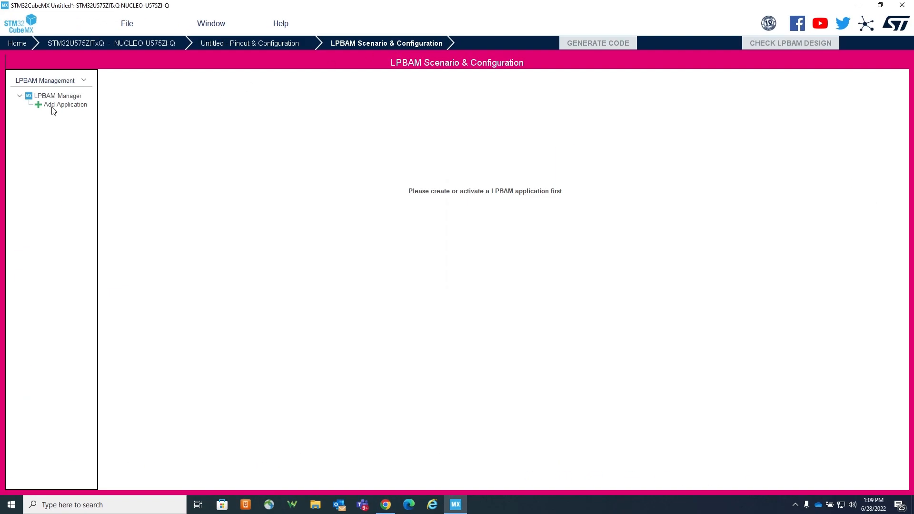
pyautogui.click(39, 104)
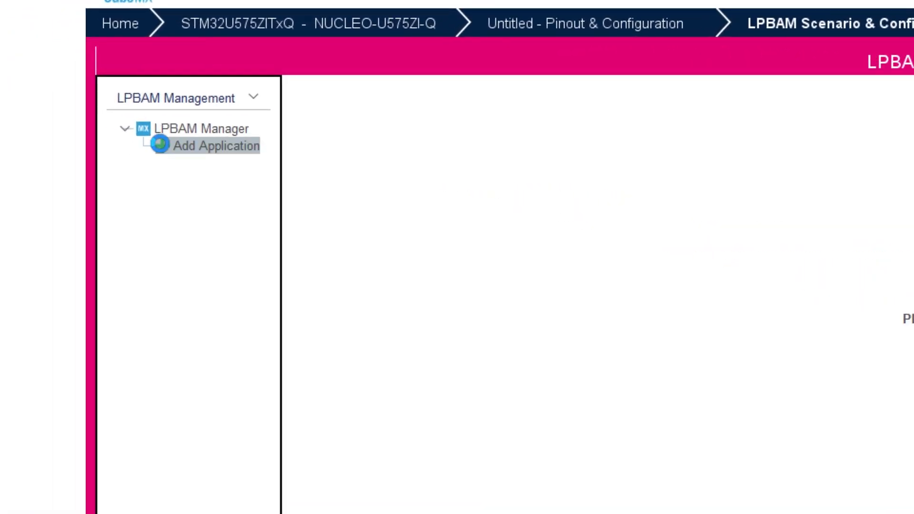
pyautogui.doubleClick(160, 145)
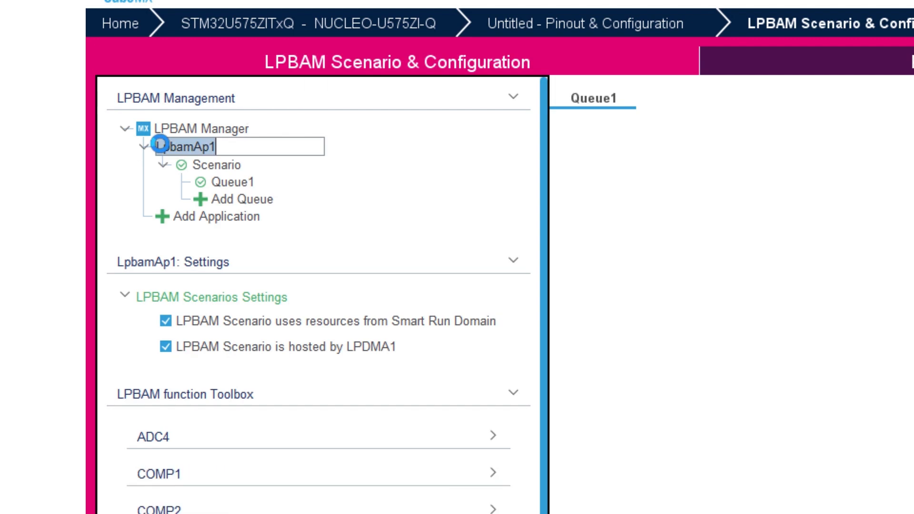
pyautogui.press('BackSpace')
pyautogui.write('TApp')
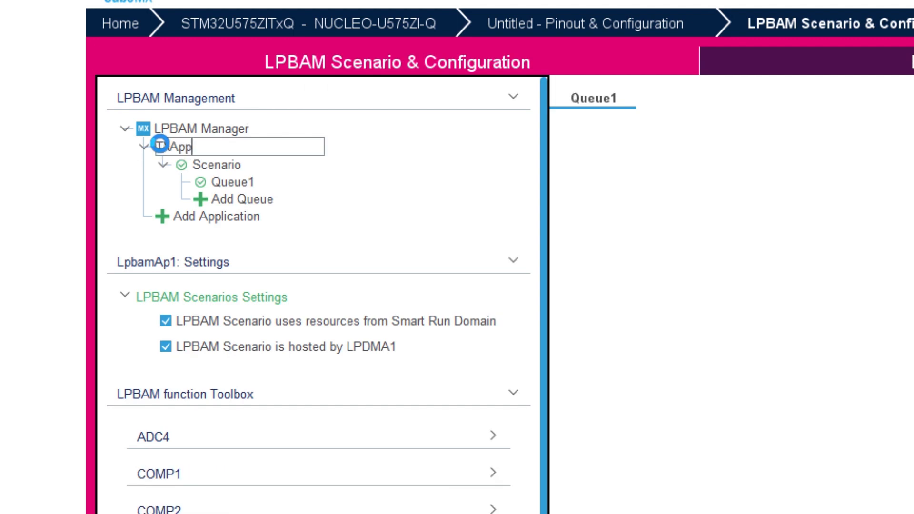
pyautogui.click(220, 181)
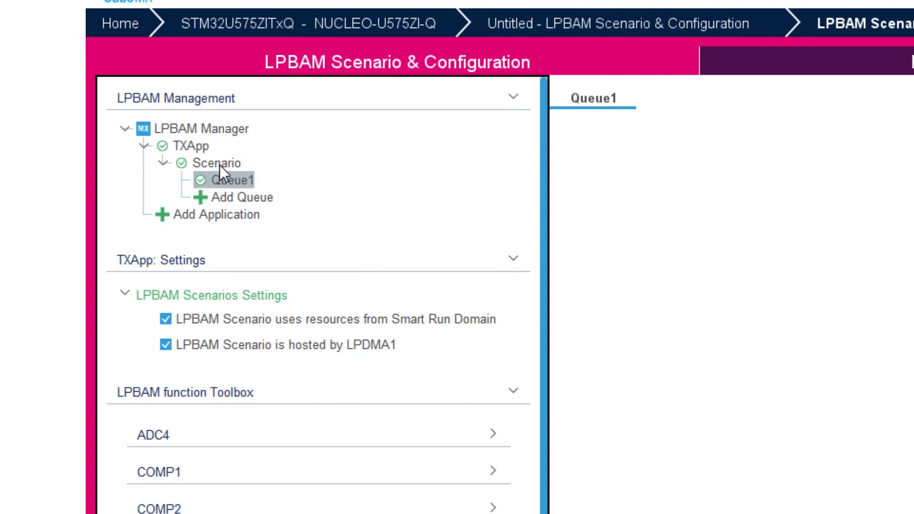
# Step: Rename the application's scenario to TxData
pyautogui.doubleClick(219, 164)
pyautogui.write('TX')
pyautogui.press('BackSpace')
pyautogui.write('xData')
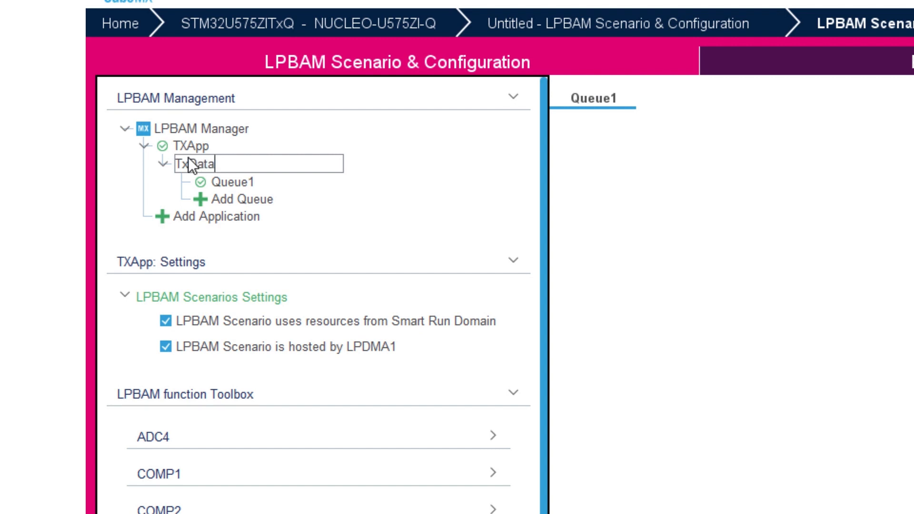
pyautogui.click(226, 181)
# Step: Rename Queue1 to SPI_GPIO
pyautogui.click(224, 180)
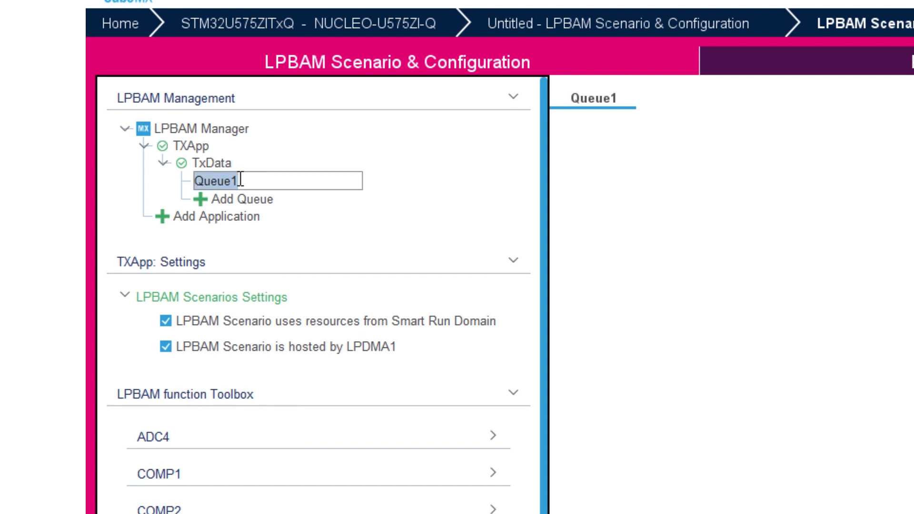
pyautogui.write('?')
pyautogui.press('BackSpace')
pyautogui.write('SP')
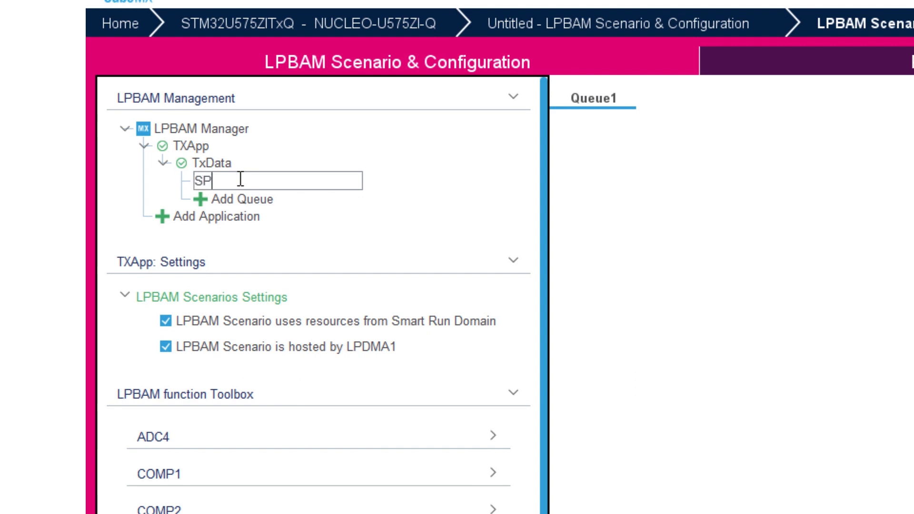
pyautogui.write('I_GPIO')
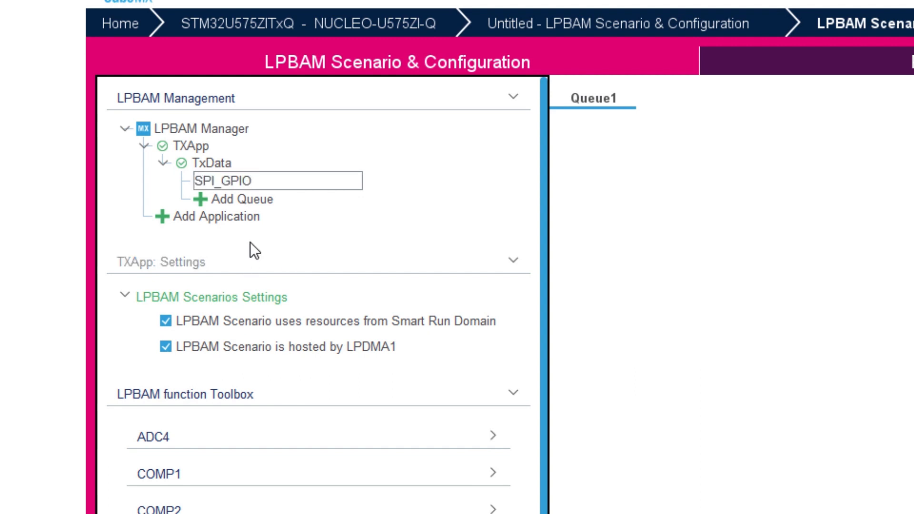
# Step: Add a second queue to the TxData scenario and name it UART
pyautogui.click(250, 198)
pyautogui.press('BackSpace')
pyautogui.press('BackSpace')
pyautogui.press('BackSpace')
pyautogui.press('BackSpace')
pyautogui.press('BackSpace')
pyautogui.press('BackSpace')
pyautogui.write('UART')
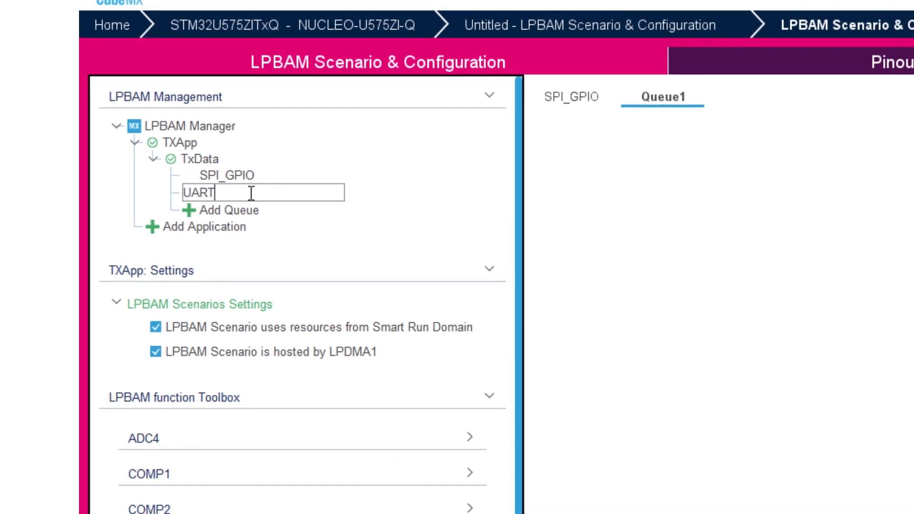
pyautogui.press('Return')
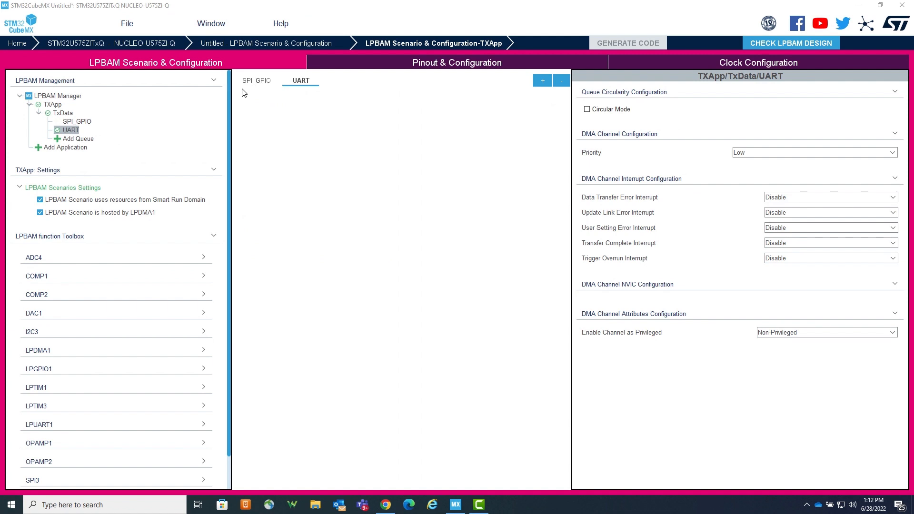
# Step: Enable circular mode for the SPI_GPIO queue and add an SPI3 Transmit Data function to it
pyautogui.click(256, 82)
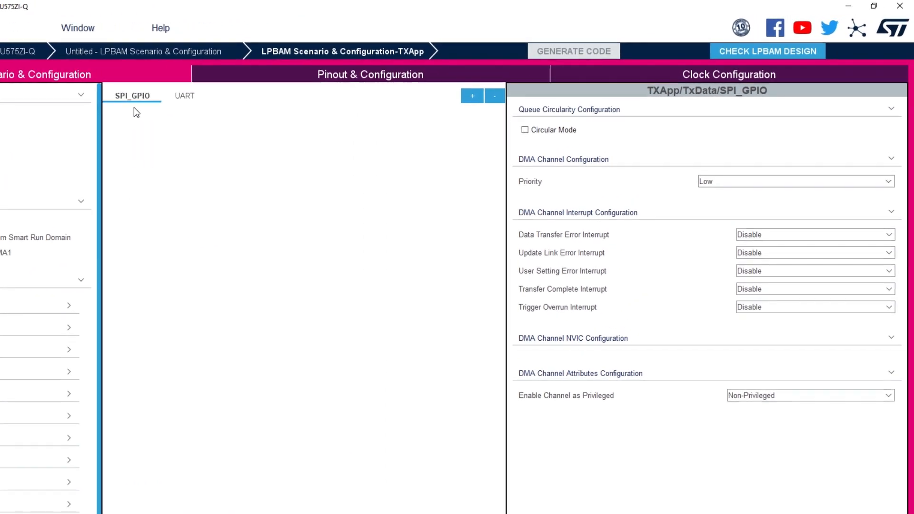
pyautogui.click(525, 130)
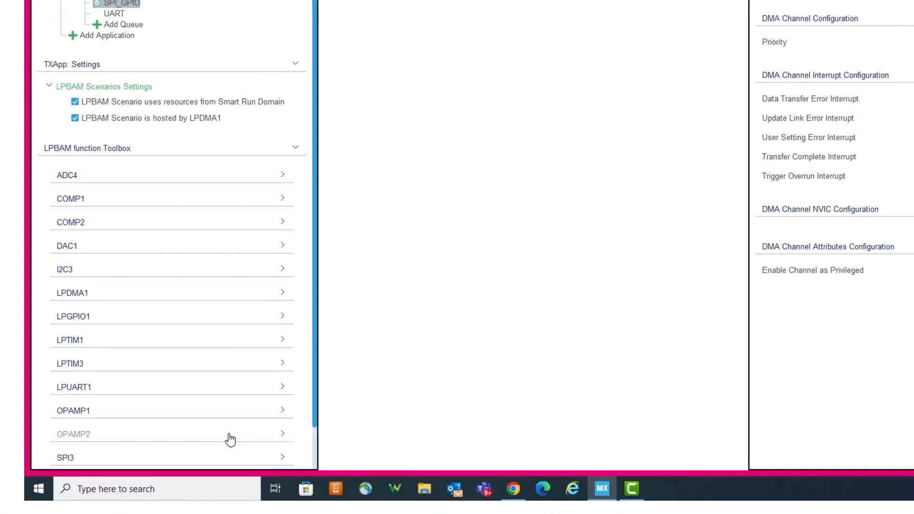
pyautogui.click(191, 458)
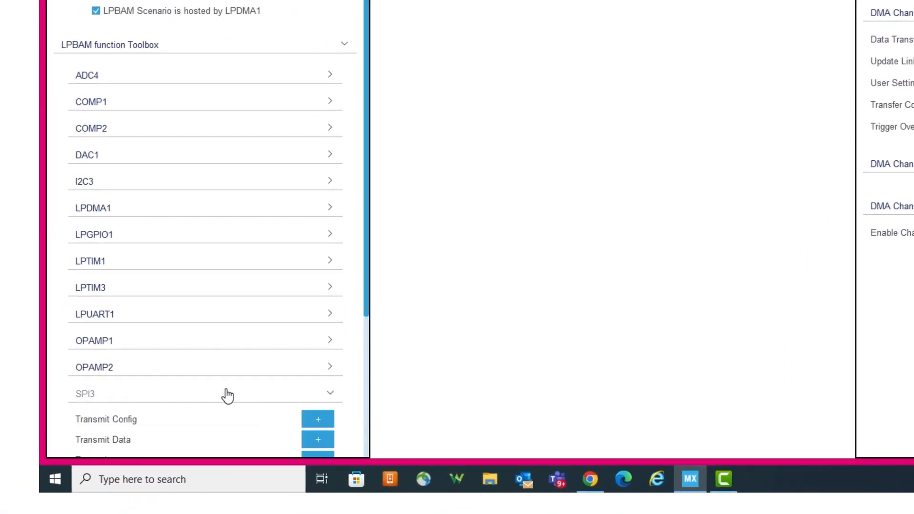
pyautogui.scroll(-4, 226, 391)
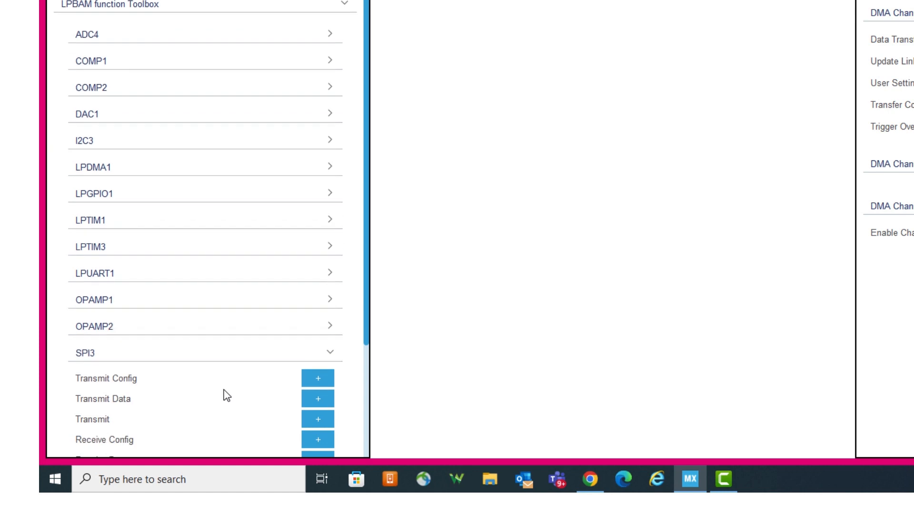
pyautogui.scroll(-1, 162, 400)
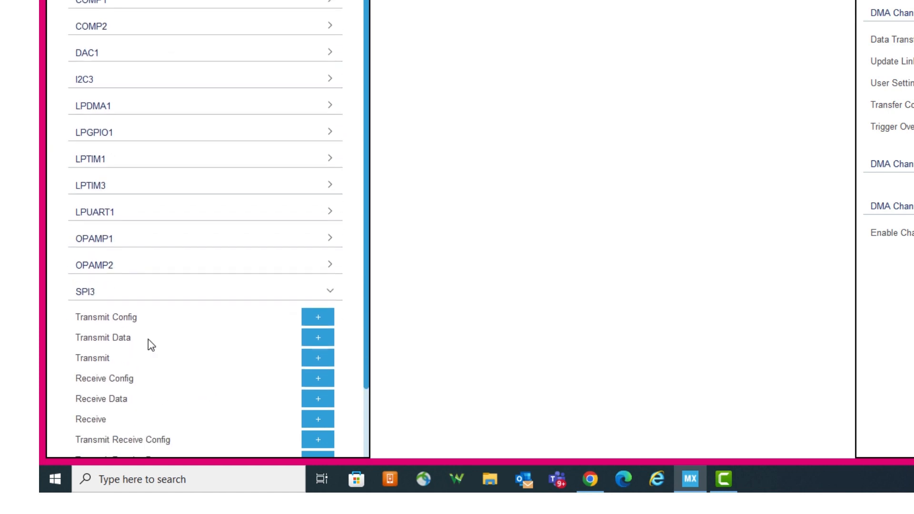
pyautogui.click(318, 338)
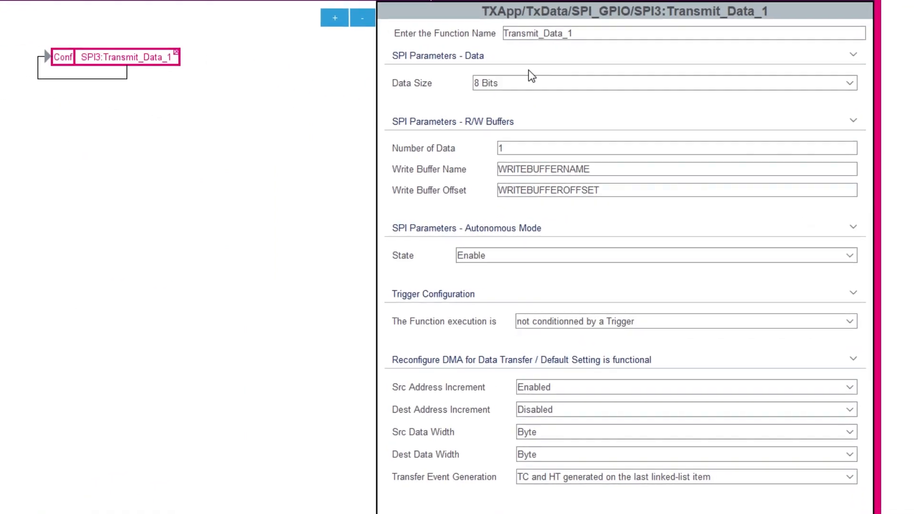
# Step: Rename the SPI3 transmit function SPI_TX
pyautogui.click(716, 92)
pyautogui.doubleClick(583, 31)
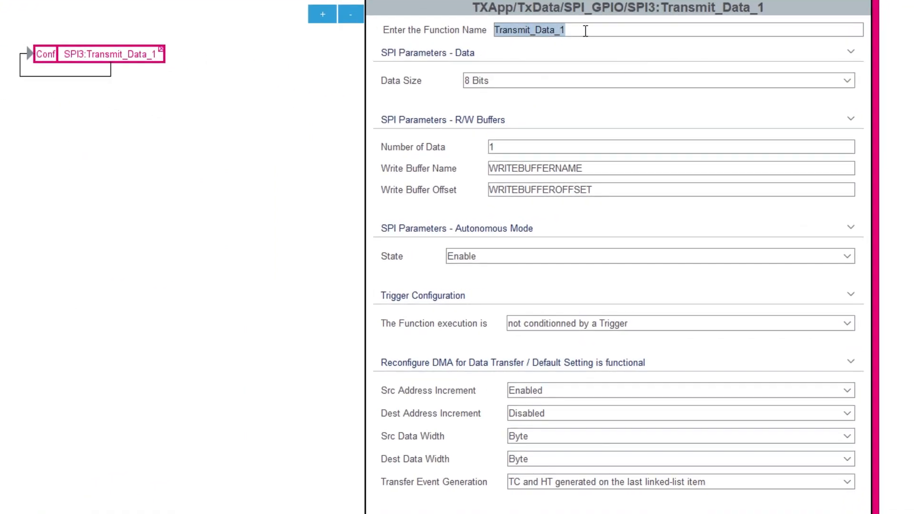
pyautogui.write('SPI_TX')
pyautogui.press('Return')
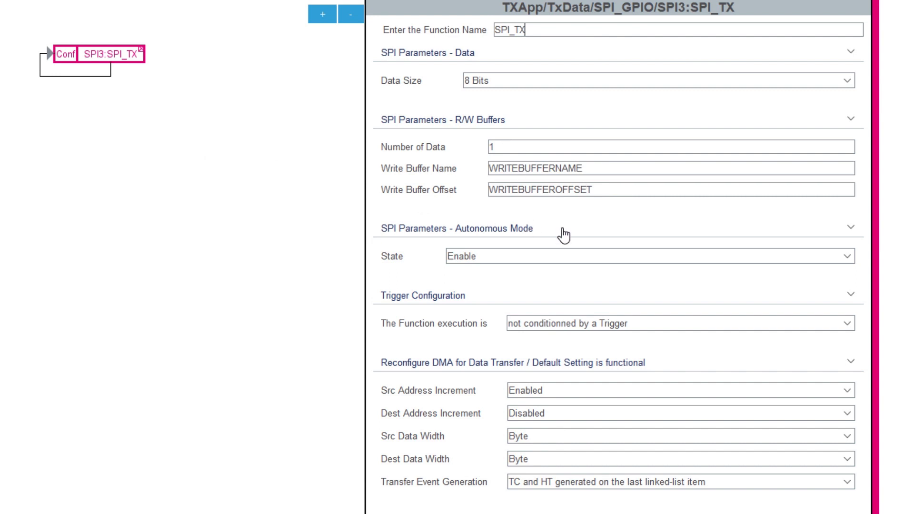
# Step: Set the SPI_TX write buffer name to SPIBuff and the write buffer offset to 0
pyautogui.doubleClick(573, 167)
pyautogui.write('SP')
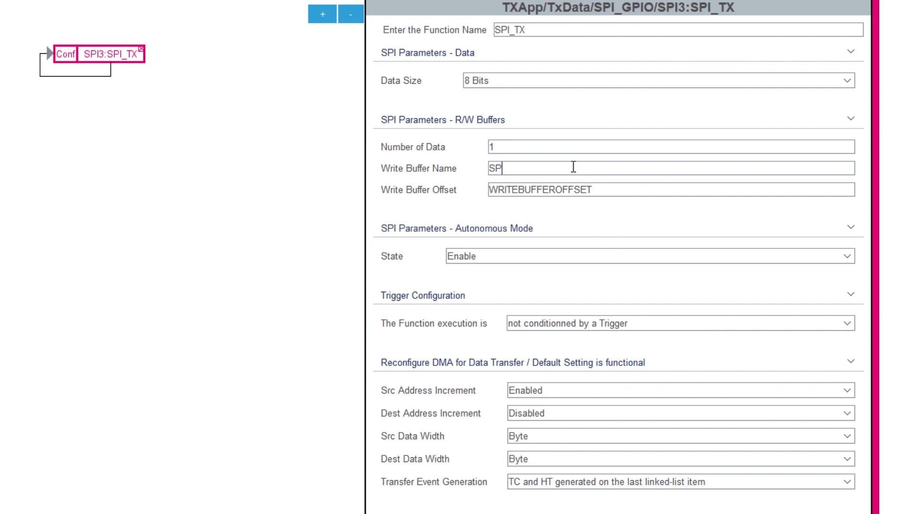
pyautogui.write('IBuff')
pyautogui.doubleClick(603, 192)
pyautogui.write('0')
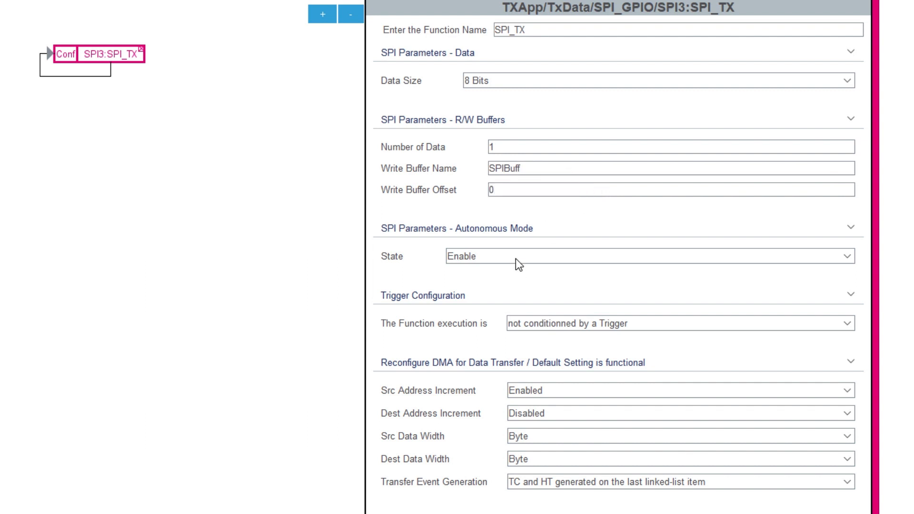
# Step: Trigger SPI_TX on the rising edge of the LPTIM1 CH1 hardware signal
pyautogui.click(594, 329)
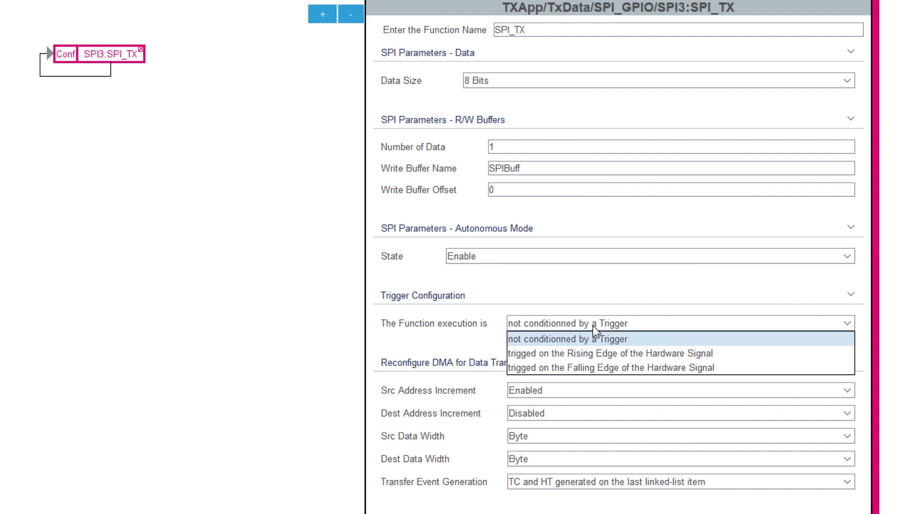
pyautogui.click(602, 350)
pyautogui.click(600, 351)
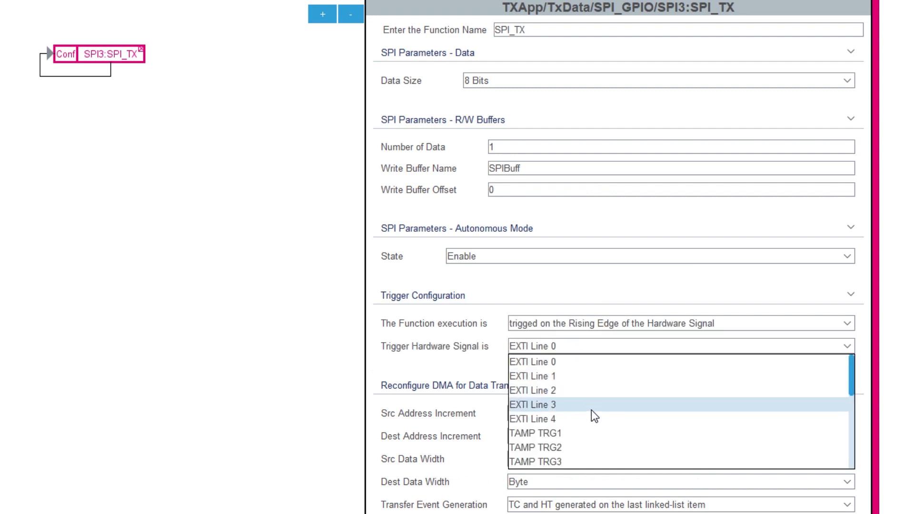
pyautogui.scroll(-5, 590, 414)
pyautogui.scroll(1, 560, 392)
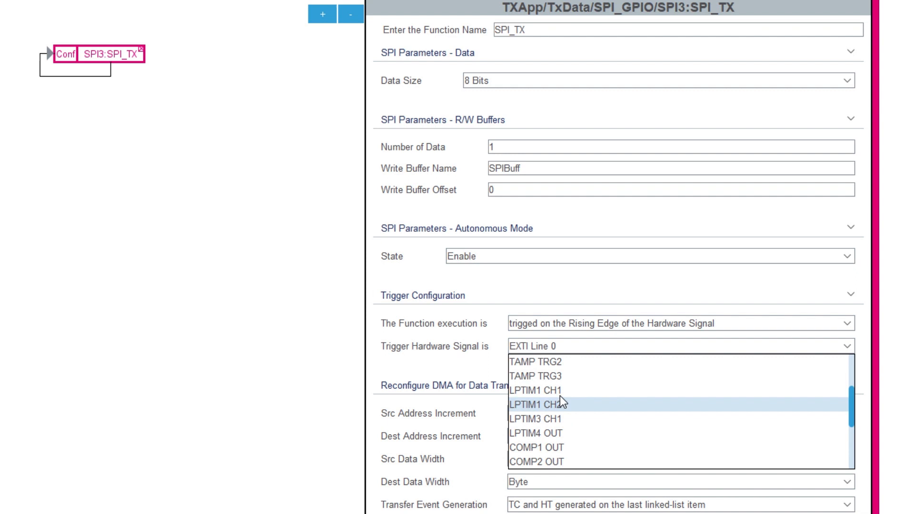
pyautogui.click(559, 391)
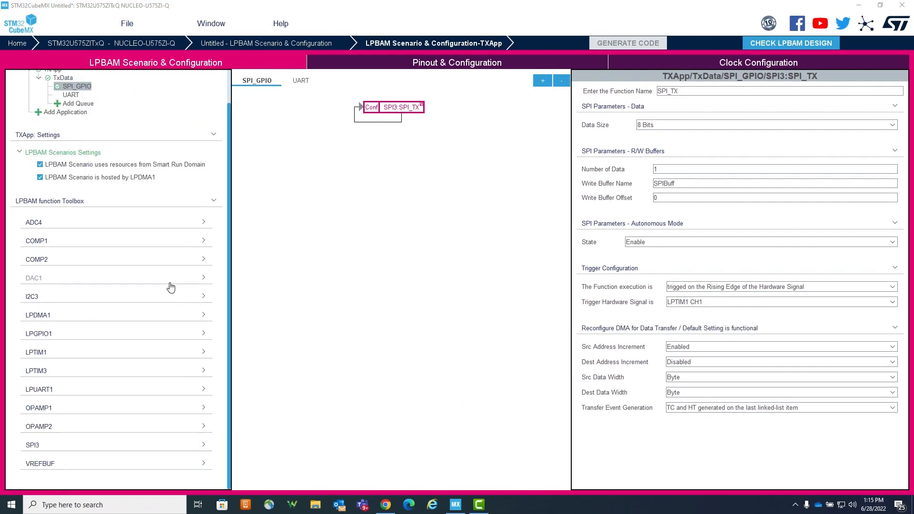
# Step: Add two LPGPIO1 Write Pin functions after SPI_TX in the SPI_GPIO queue
pyautogui.click(81, 335)
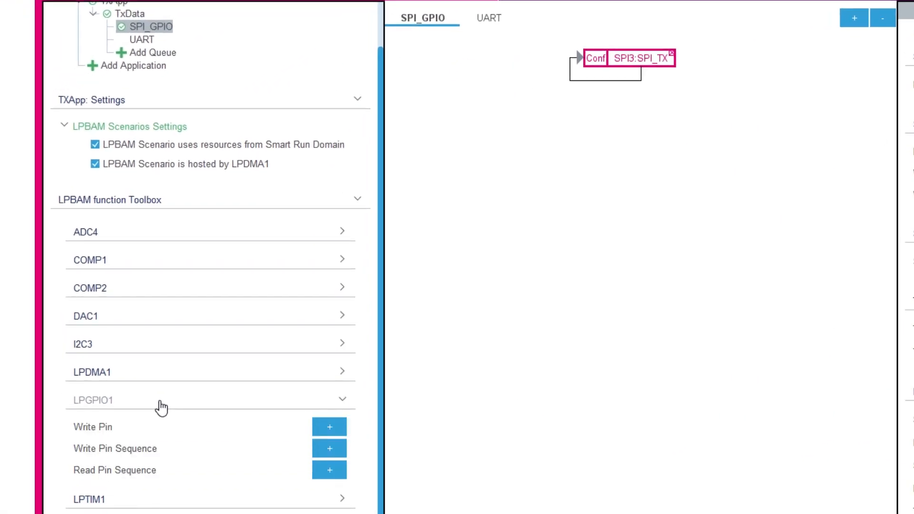
pyautogui.click(338, 427)
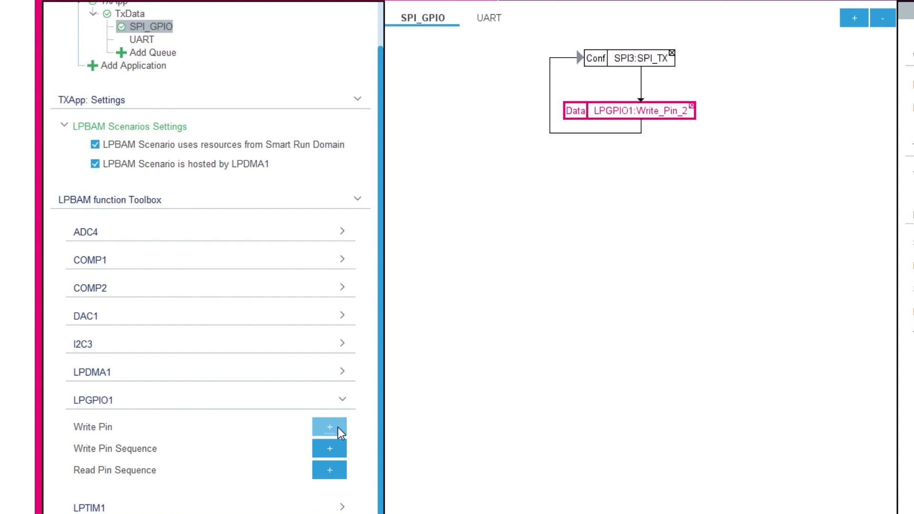
pyautogui.click(337, 427)
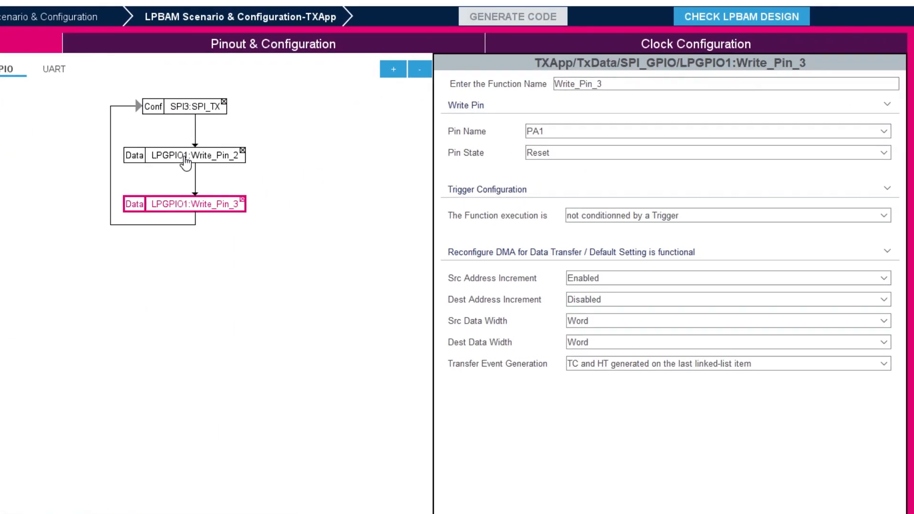
pyautogui.click(185, 157)
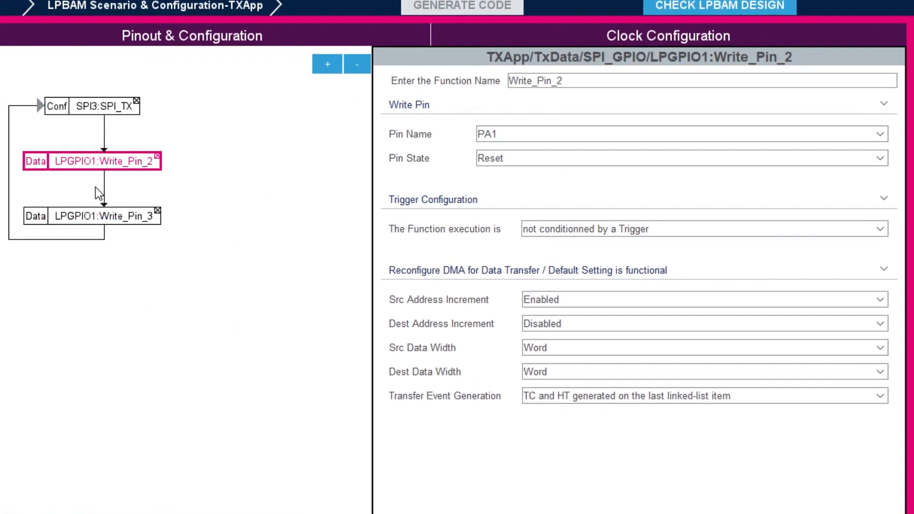
# Step: Rename the first Write Pin function PinSet and set its pin state to Set
pyautogui.moveTo(605, 80); pyautogui.dragTo(302, 72)
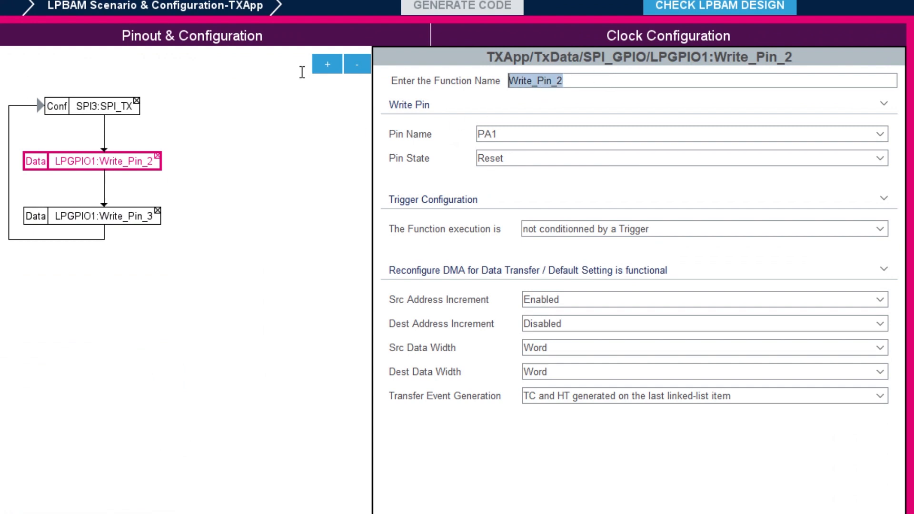
pyautogui.write('PinSet')
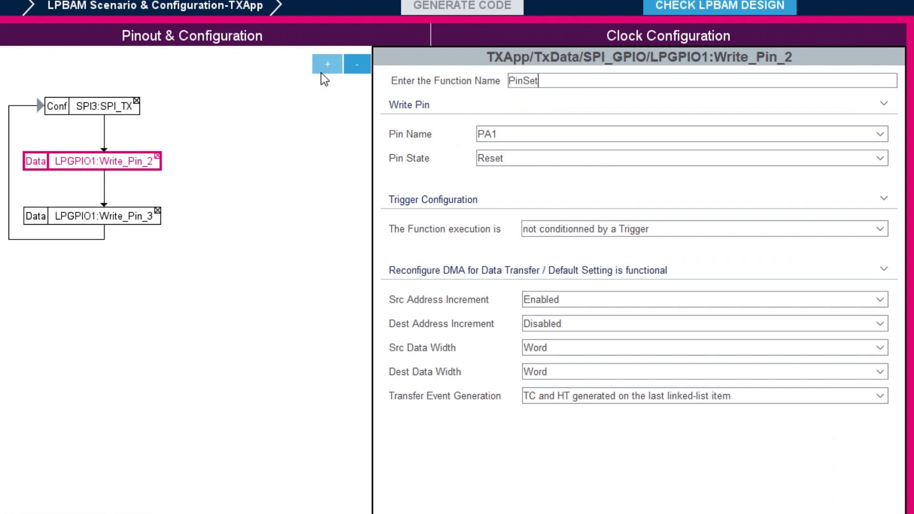
pyautogui.click(508, 161)
pyautogui.click(500, 192)
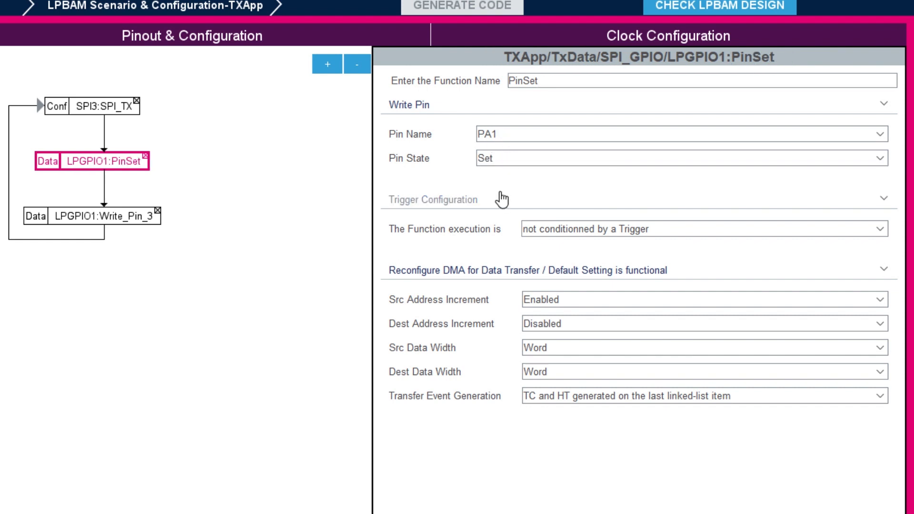
# Step: Trigger PinSet on the rising edge of the LPTIM1 CH1 hardware signal
pyautogui.click(590, 230)
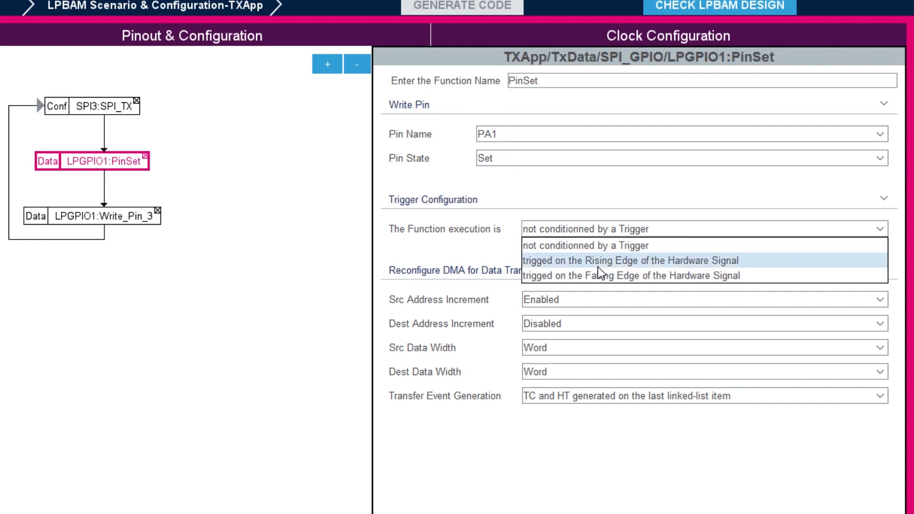
pyautogui.click(597, 265)
pyautogui.click(576, 255)
pyautogui.scroll(-2, 578, 304)
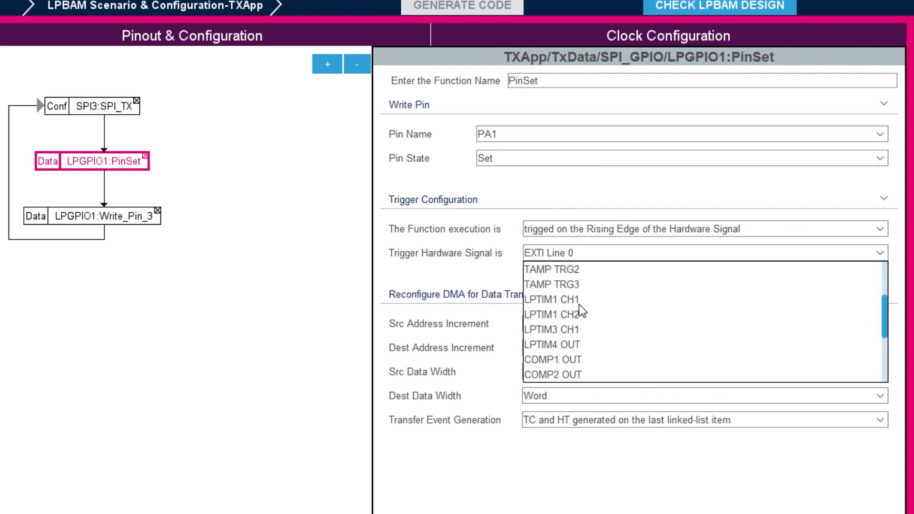
pyautogui.click(561, 301)
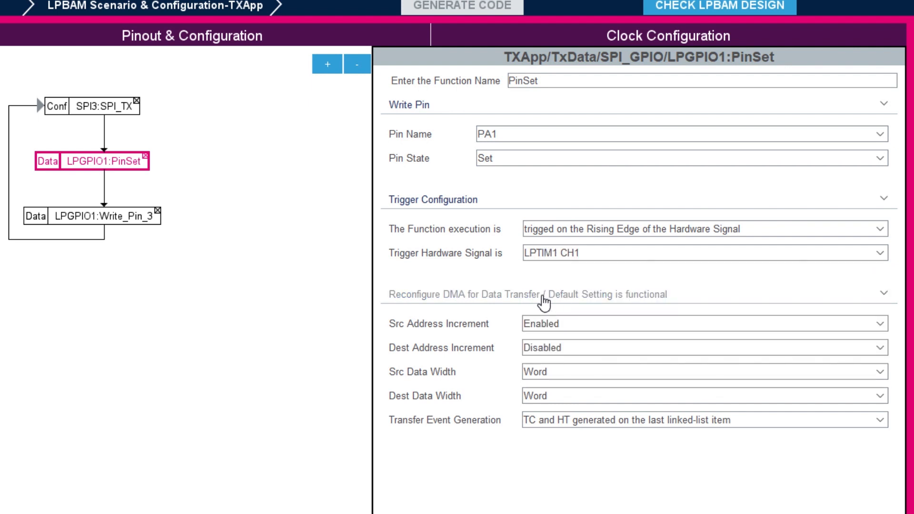
# Step: Rename the second Write Pin function PinReset and trigger it on the rising edge of LPTIM1 CH1
pyautogui.click(105, 219)
pyautogui.moveTo(583, 81); pyautogui.dragTo(328, 73)
pyautogui.write('PinReset')
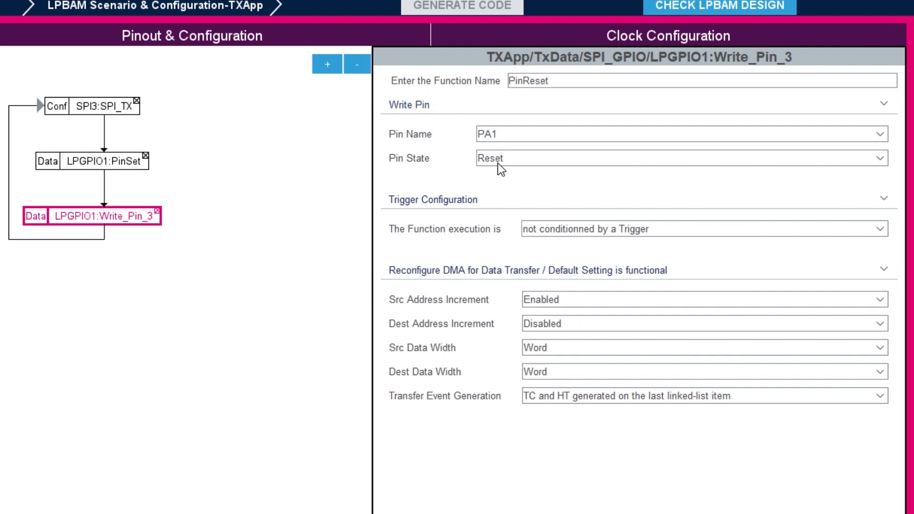
pyautogui.click(575, 224)
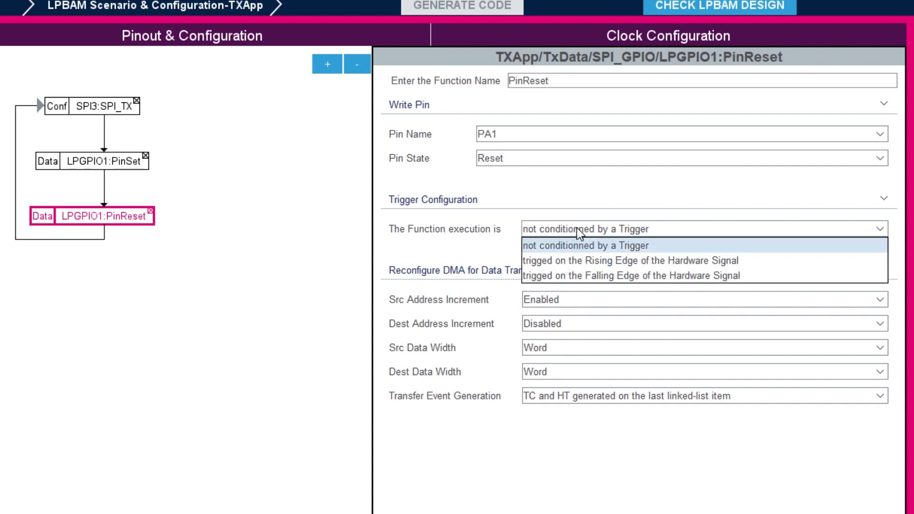
pyautogui.click(589, 255)
pyautogui.click(589, 255)
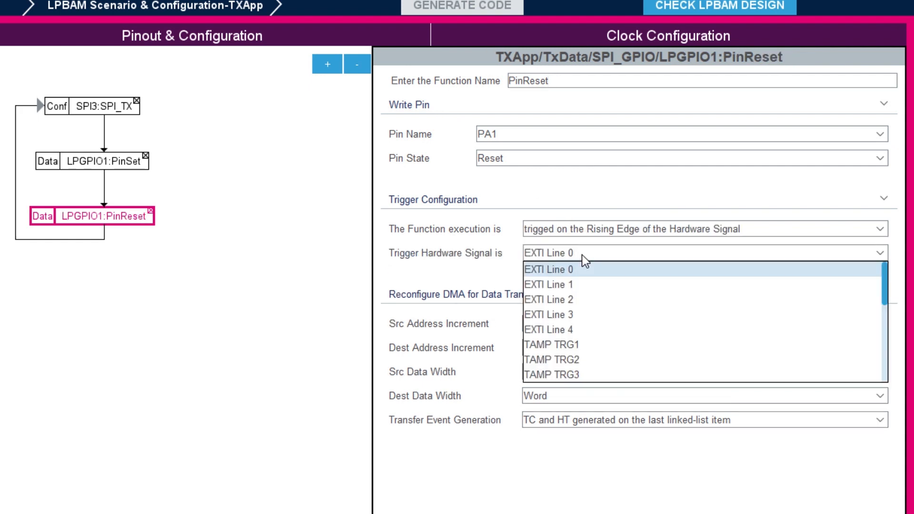
pyautogui.scroll(-2, 580, 324)
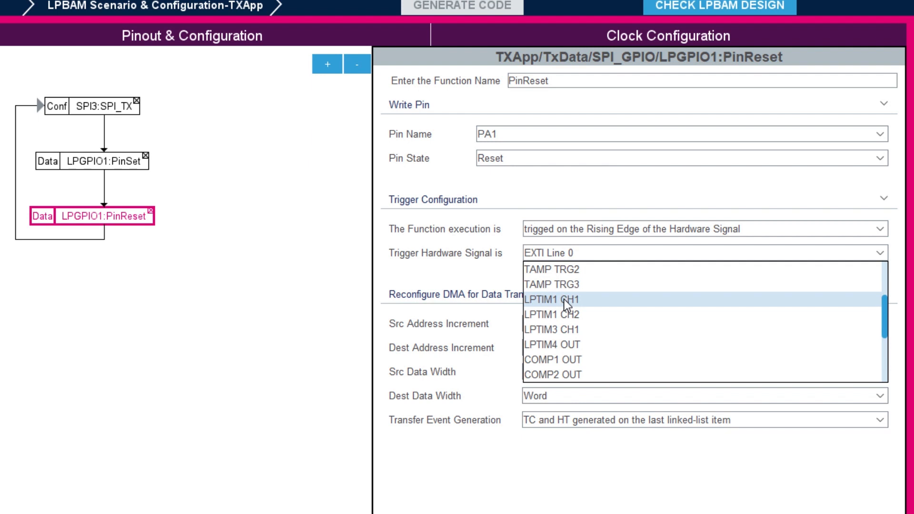
pyautogui.click(563, 299)
pyautogui.click(107, 164)
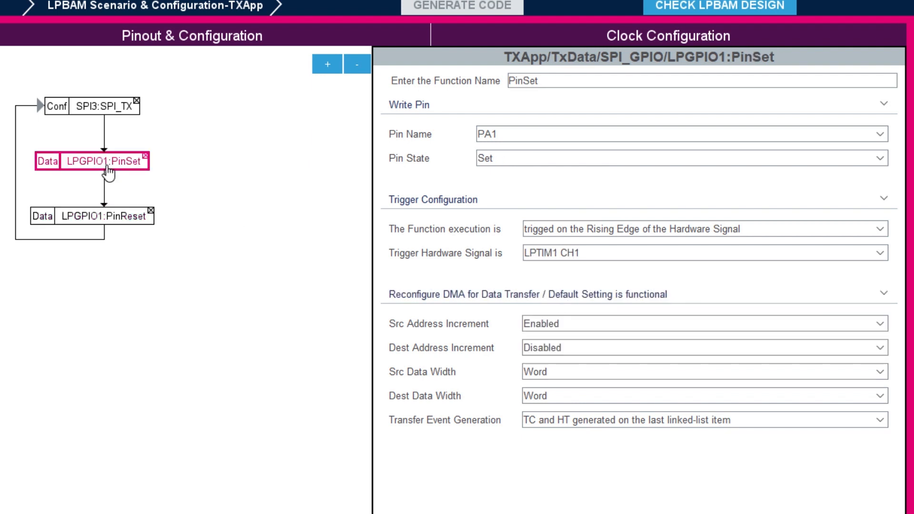
pyautogui.click(113, 218)
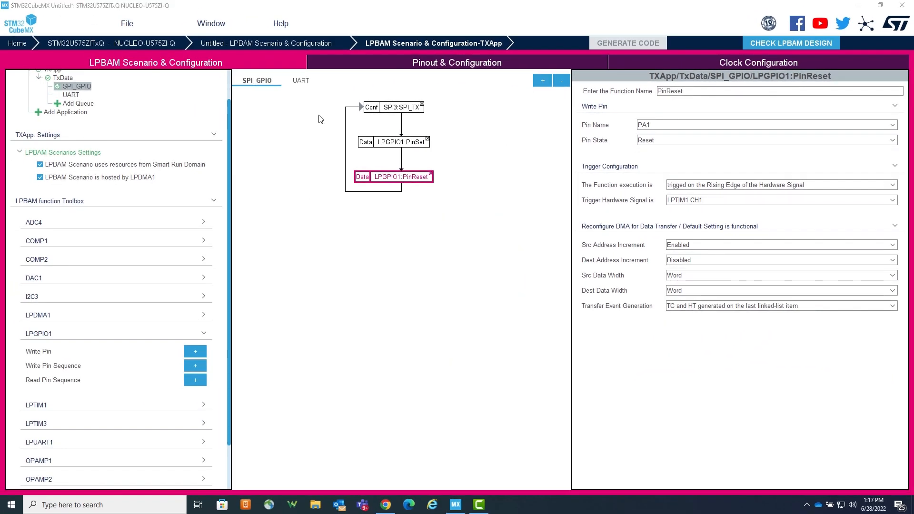
# Step: Enable circular mode for the UART queue and add an LPUART1 Transmit Data function to it
pyautogui.click(301, 80)
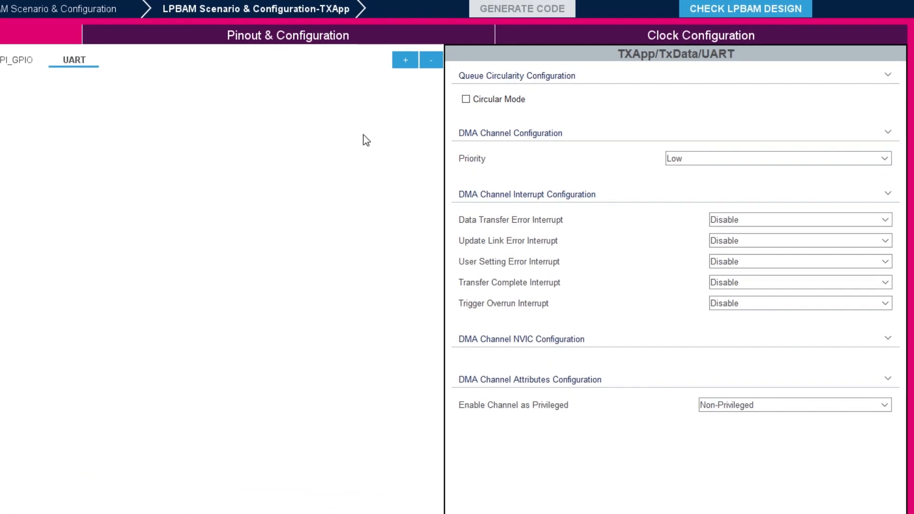
pyautogui.click(466, 100)
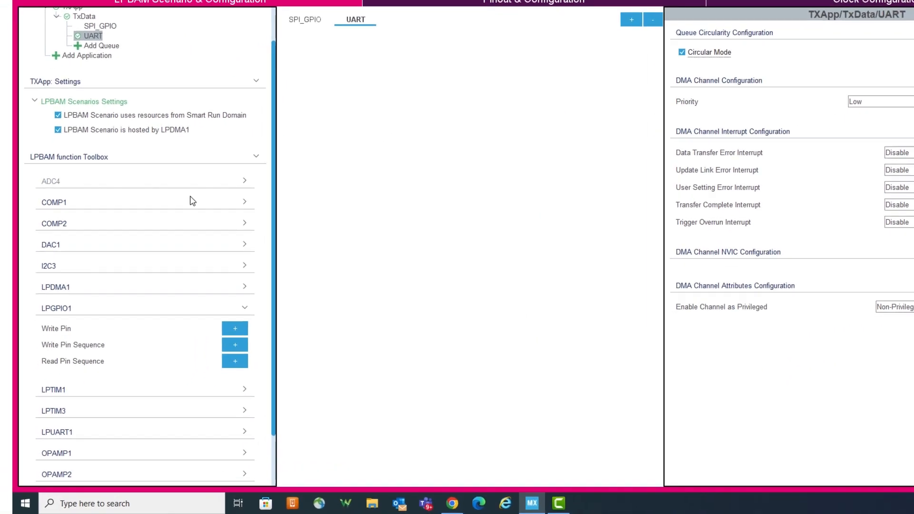
pyautogui.click(149, 309)
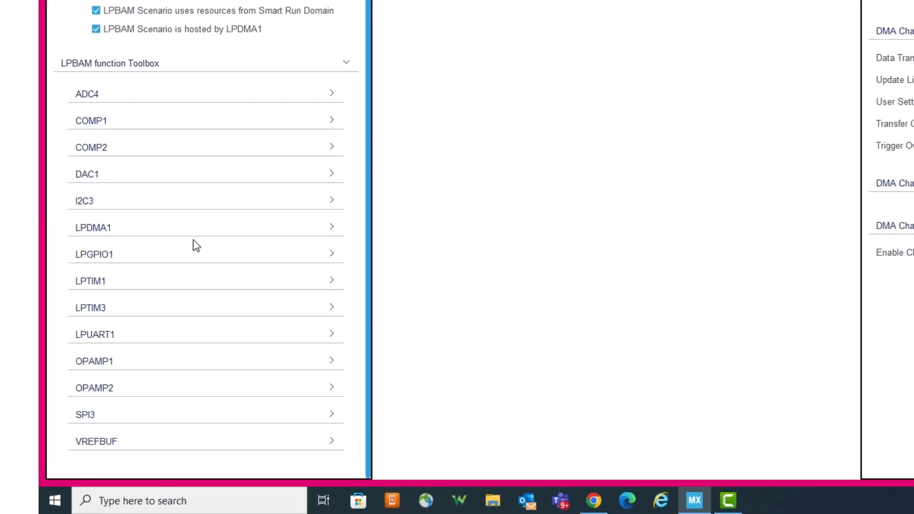
pyautogui.click(171, 334)
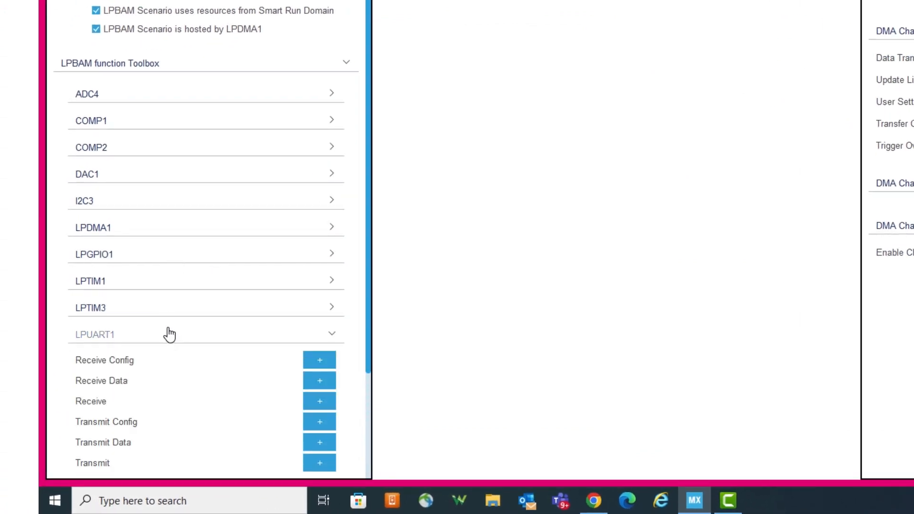
pyautogui.scroll(-1, 170, 334)
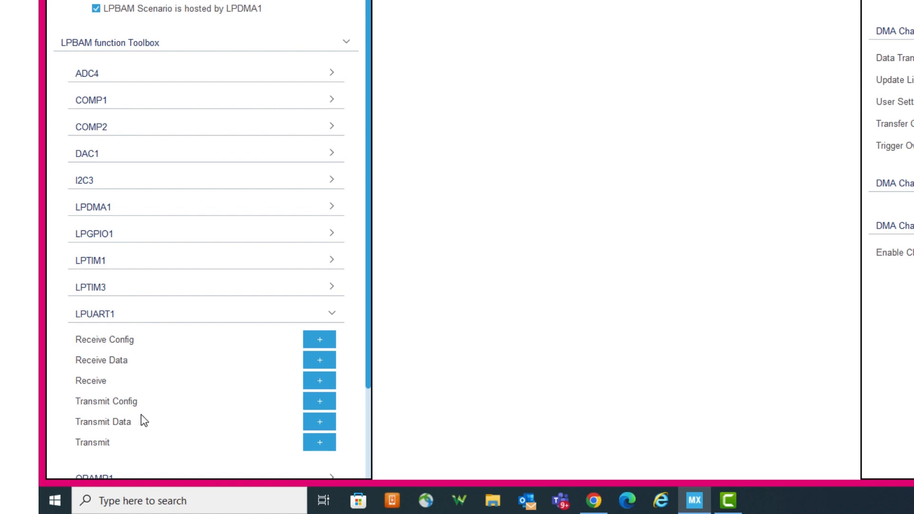
pyautogui.click(318, 422)
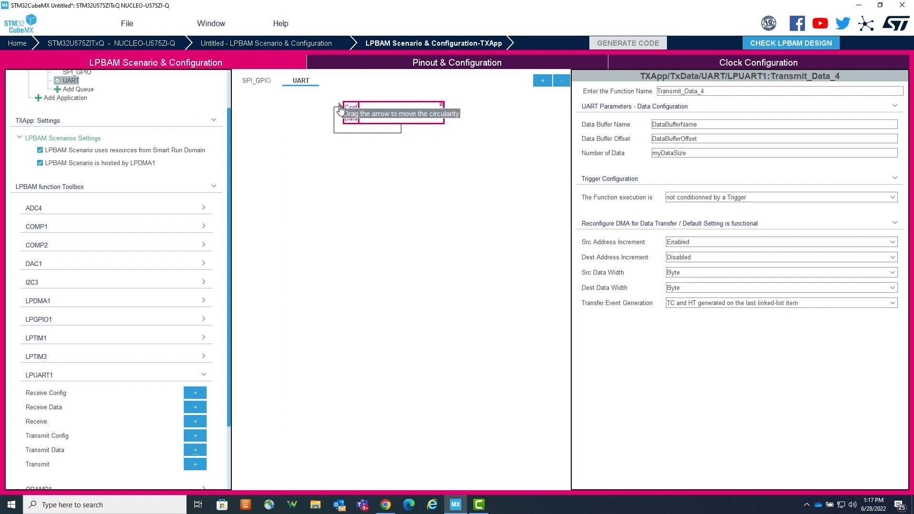
pyautogui.moveTo(339, 108); pyautogui.dragTo(348, 119)
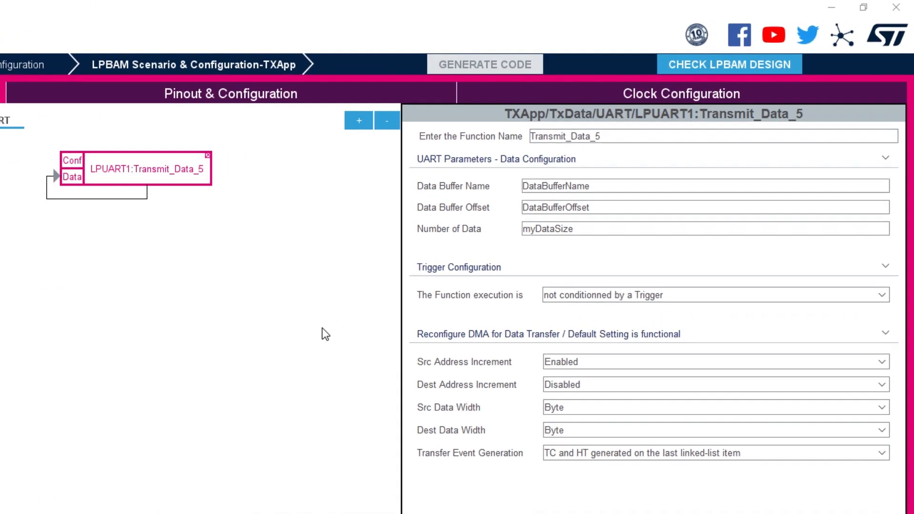
# Step: Rename the LPUART1 Transmit Data function UART_TX
pyautogui.doubleClick(615, 136)
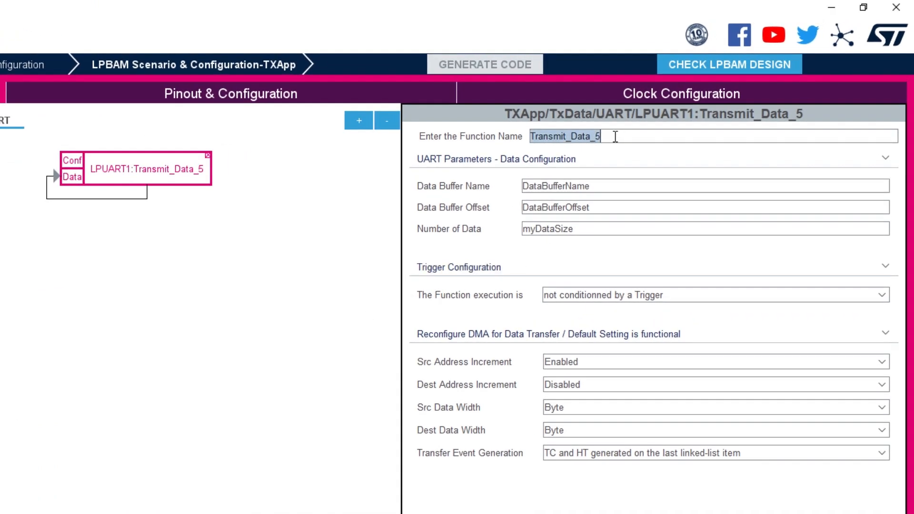
pyautogui.write('UART_T')
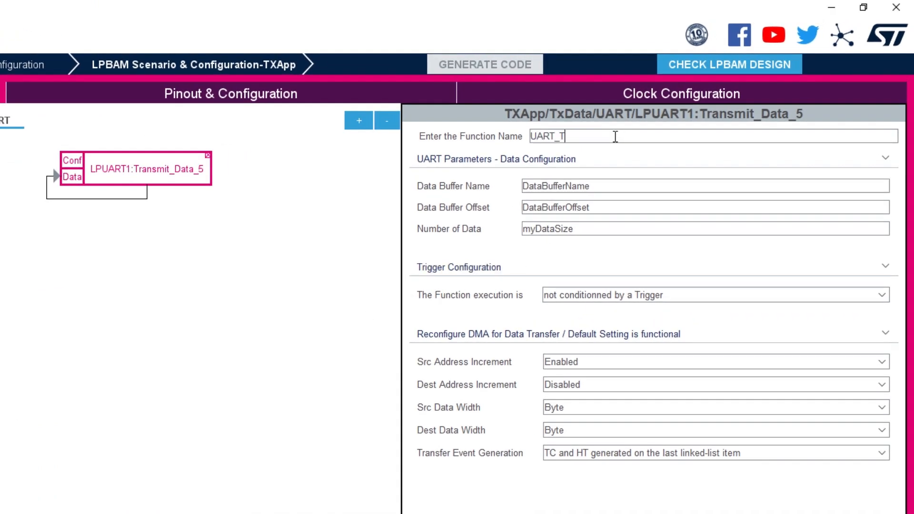
pyautogui.write('X')
# Step: Set UART_TX's data buffer name to UARTBuff, data buffer offset to 0 and number of data to 1
pyautogui.click(600, 181)
pyautogui.write('UART')
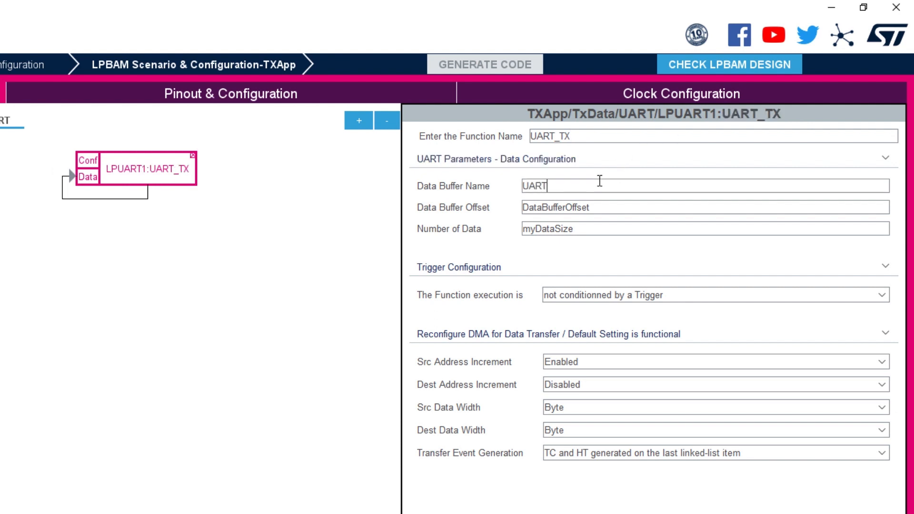
pyautogui.click(602, 208)
pyautogui.write('0')
pyautogui.click(579, 227)
pyautogui.write('1')
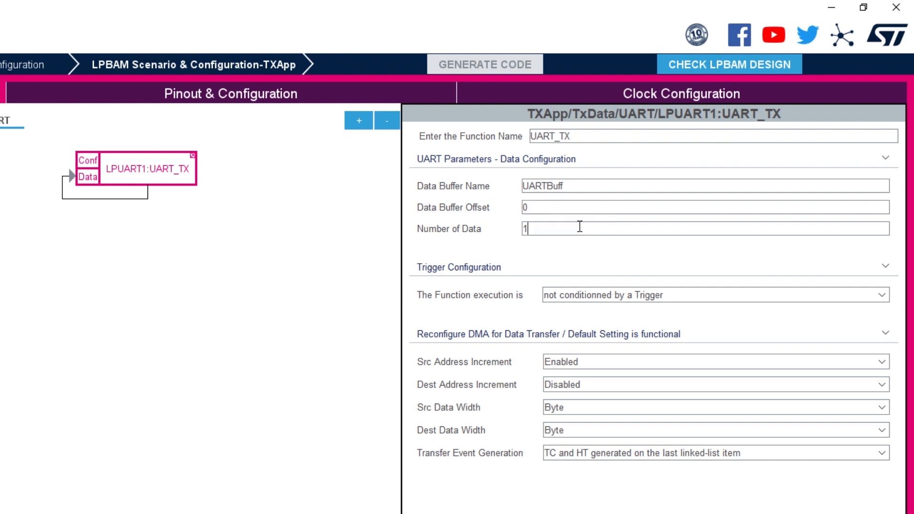
# Step: Trigger UART_TX on the rising edge of the LPTIM1 CH1 hardware signal
pyautogui.click(604, 295)
pyautogui.click(620, 325)
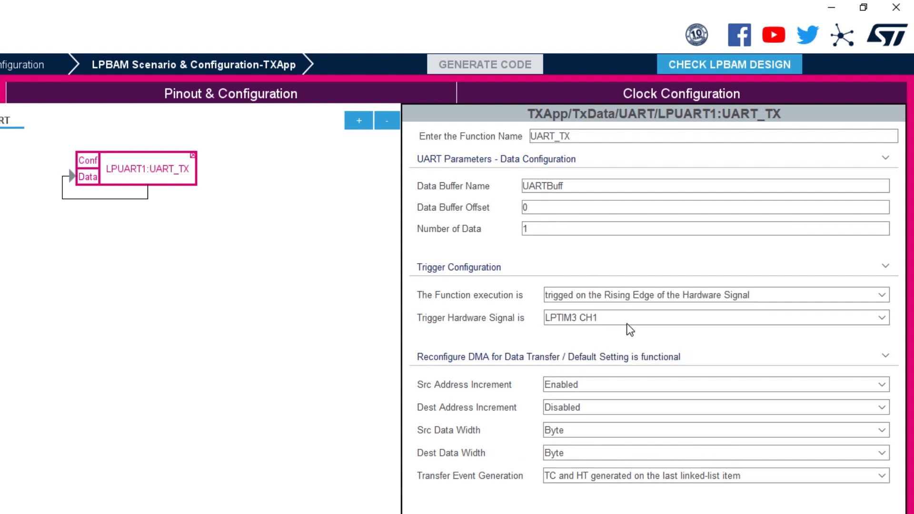
pyautogui.click(612, 314)
pyautogui.scroll(-2, 592, 348)
pyautogui.scroll(5, 597, 361)
pyautogui.scroll(-1, 600, 375)
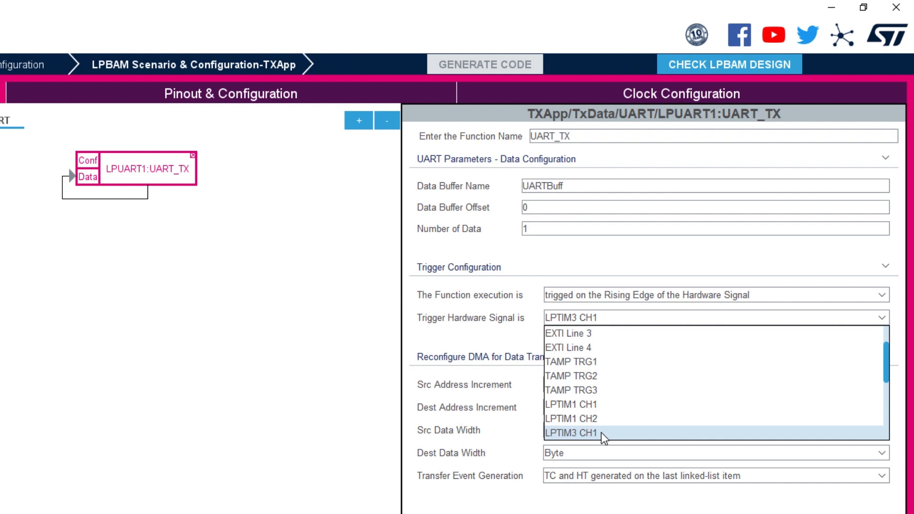
pyautogui.click(600, 432)
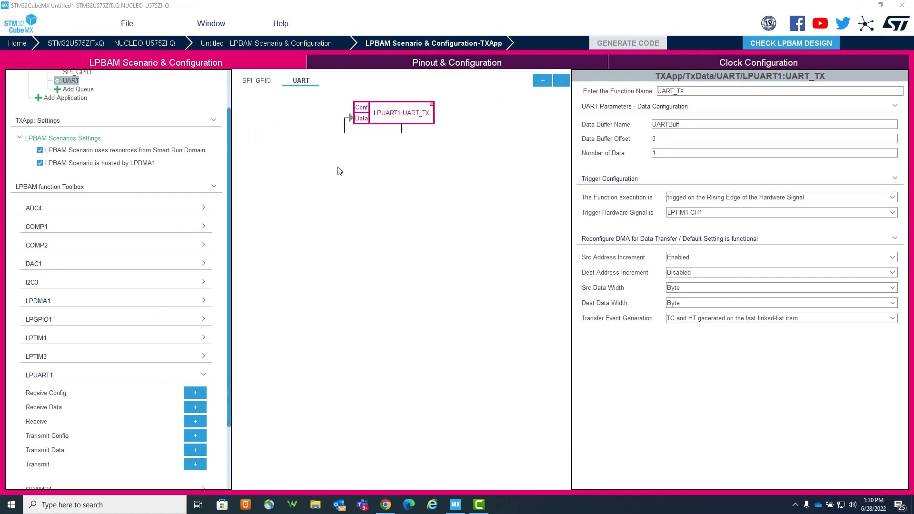
# Step: In Pinout & Configuration, assign pin PA1 as LPGPIO_Output
pyautogui.click(422, 66)
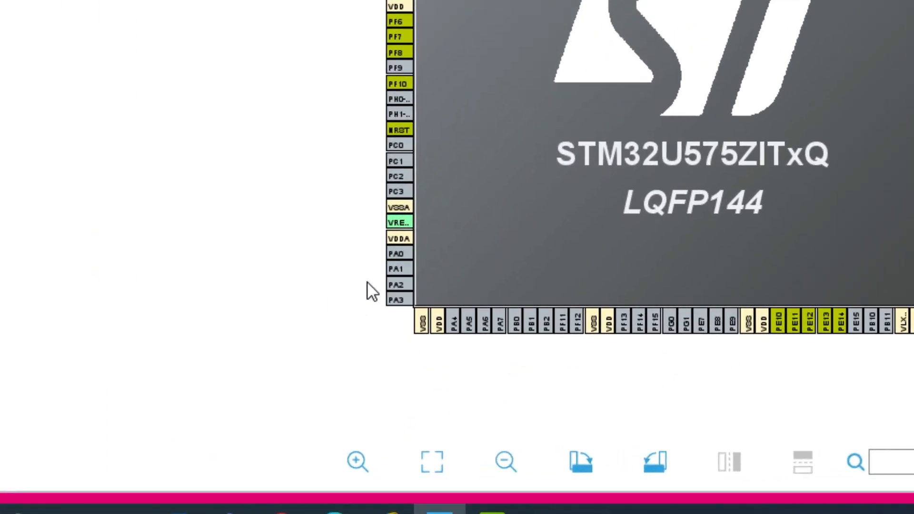
pyautogui.click(399, 269)
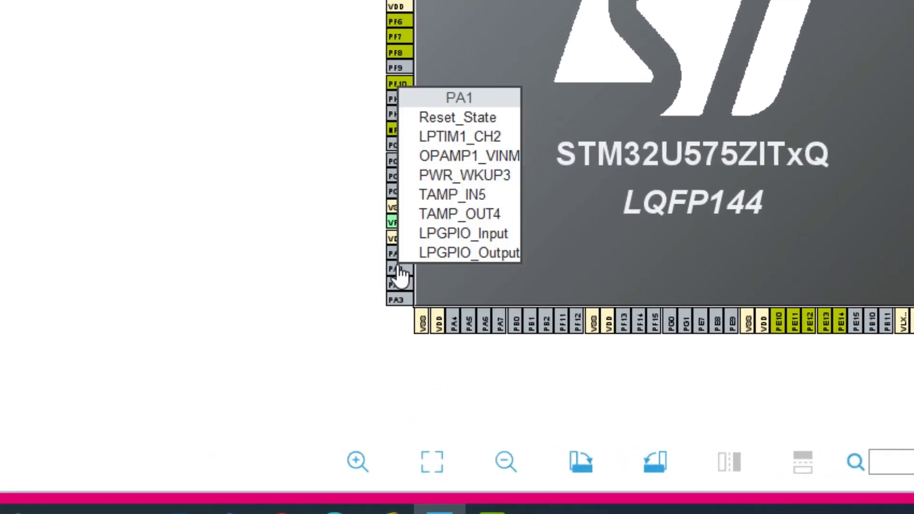
pyautogui.click(442, 254)
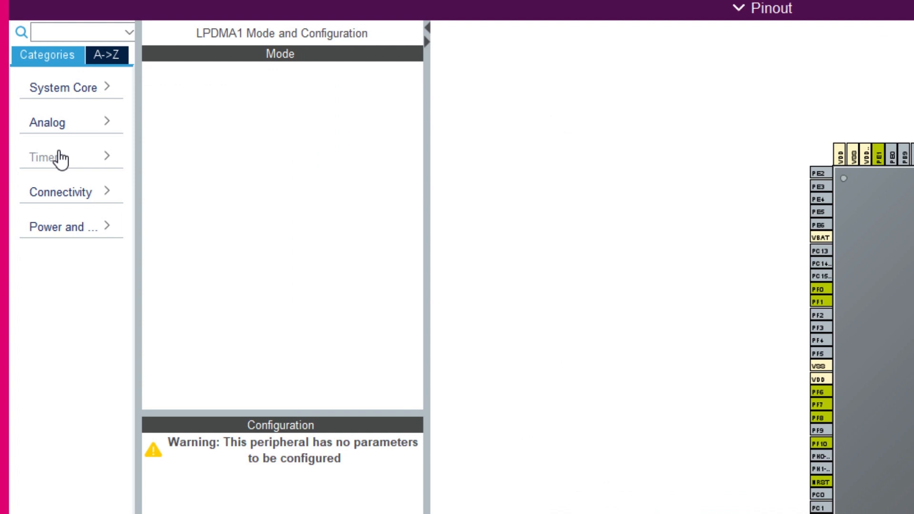
# Step: Set LPTIM1 to count internal clock events with Channel 1 active and its IO usage set to Output
pyautogui.click(59, 158)
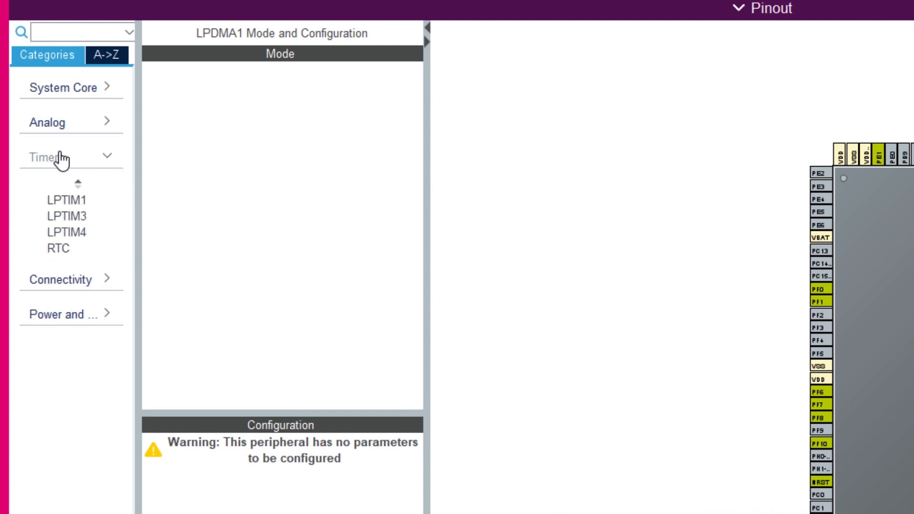
pyautogui.click(73, 201)
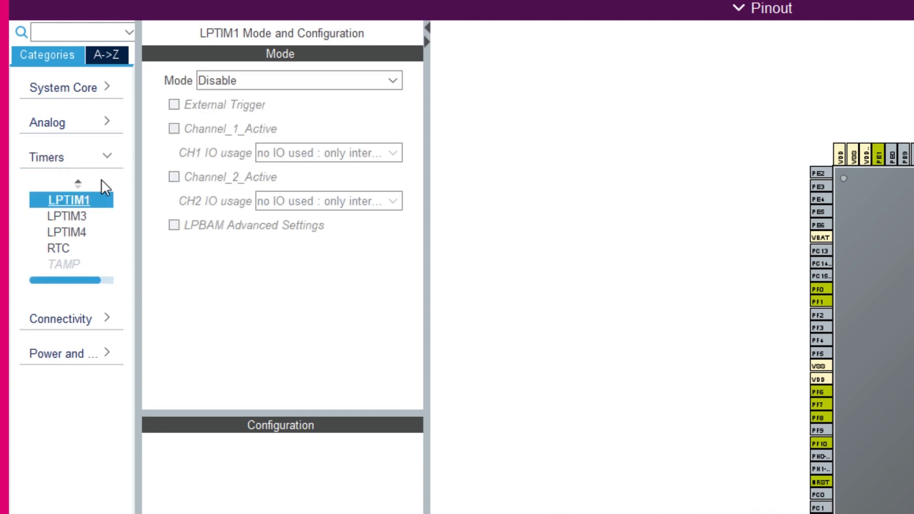
pyautogui.click(250, 76)
pyautogui.click(265, 119)
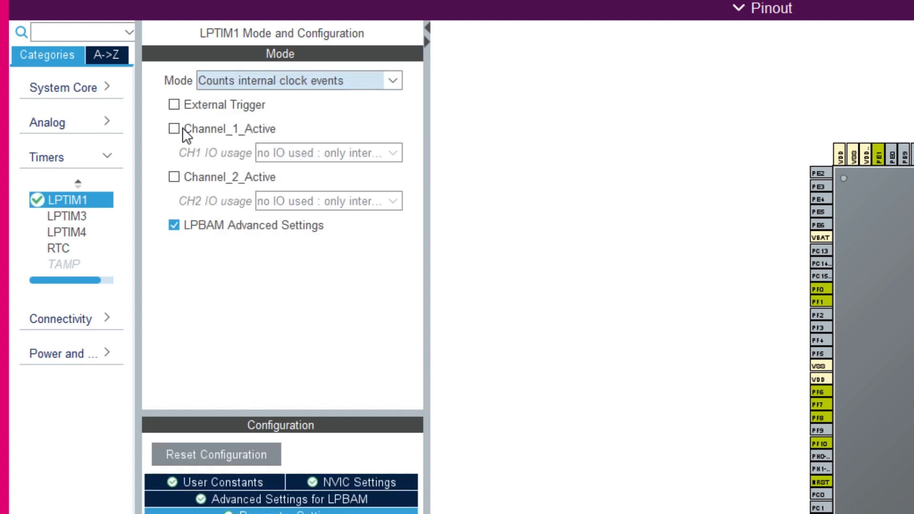
pyautogui.click(262, 153)
pyautogui.click(278, 206)
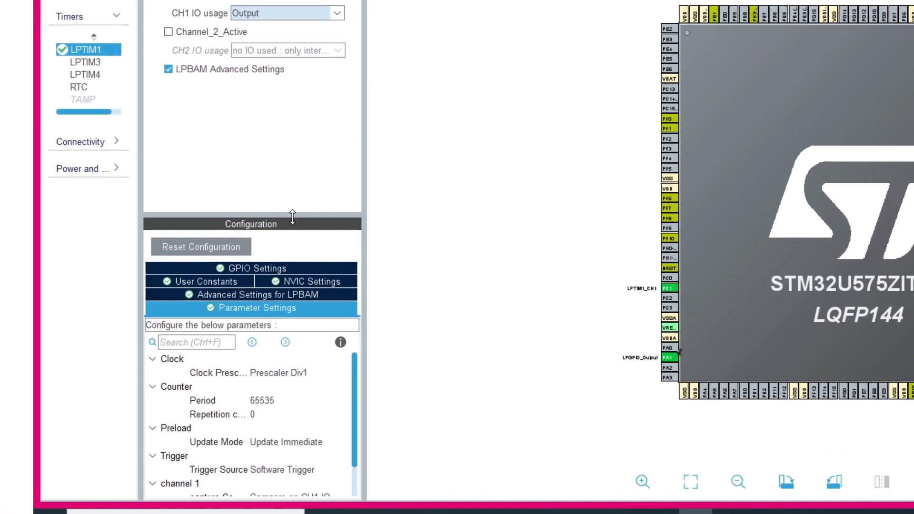
# Step: Set LPTIM1's period to 63 and channel 1 pulse value to 31
pyautogui.moveTo(305, 274); pyautogui.dragTo(332, 142)
pyautogui.moveTo(366, 82); pyautogui.dragTo(454, 85)
pyautogui.click(318, 250)
pyautogui.click(318, 249)
pyautogui.press('BackSpace')
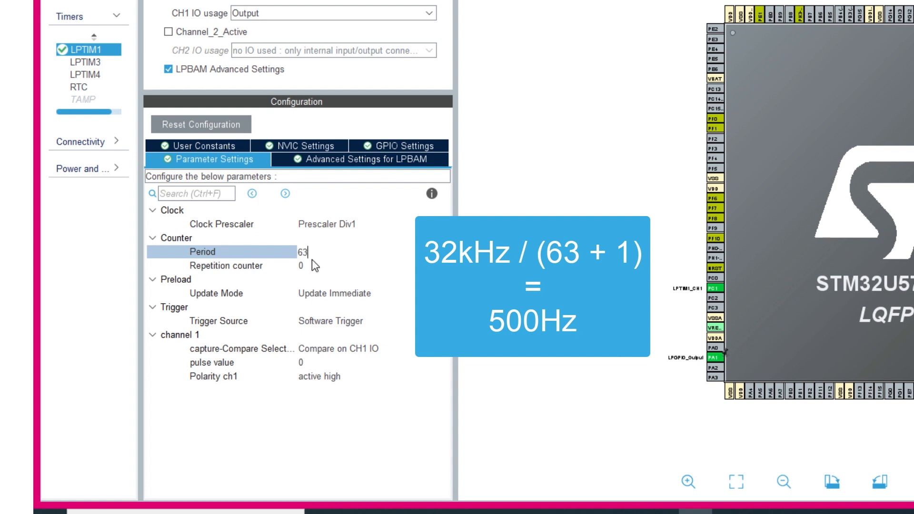
pyautogui.click(307, 362)
pyautogui.click(309, 361)
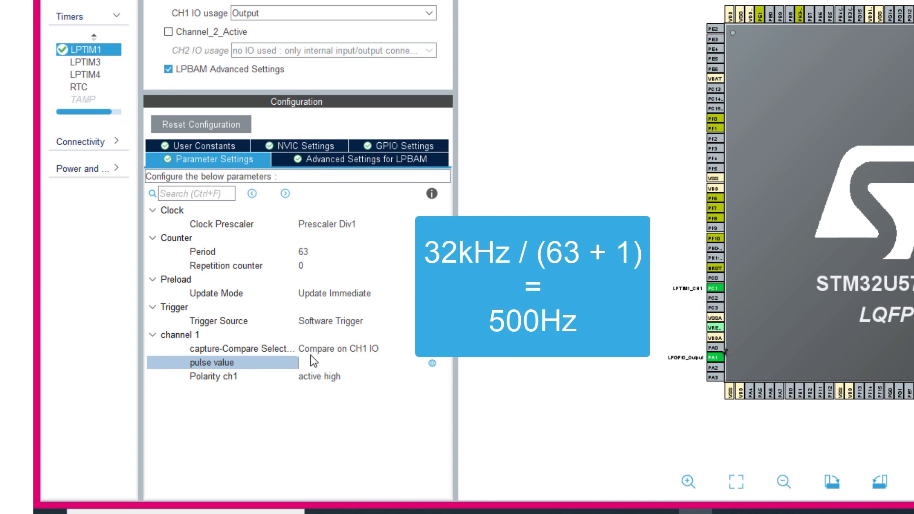
pyautogui.write('31')
pyautogui.press('Return')
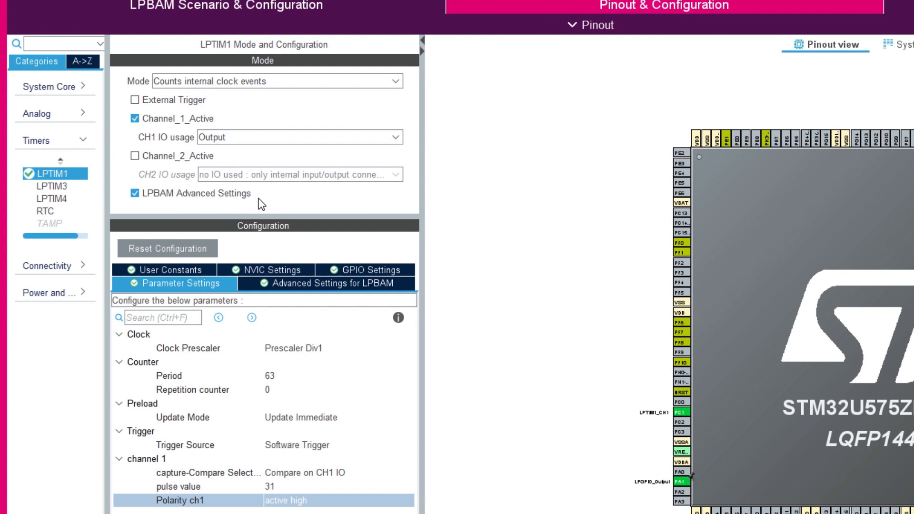
# Step: Set LPTIM3 to count internal clock events with Channel 1 active and its IO usage set to Output
pyautogui.click(46, 192)
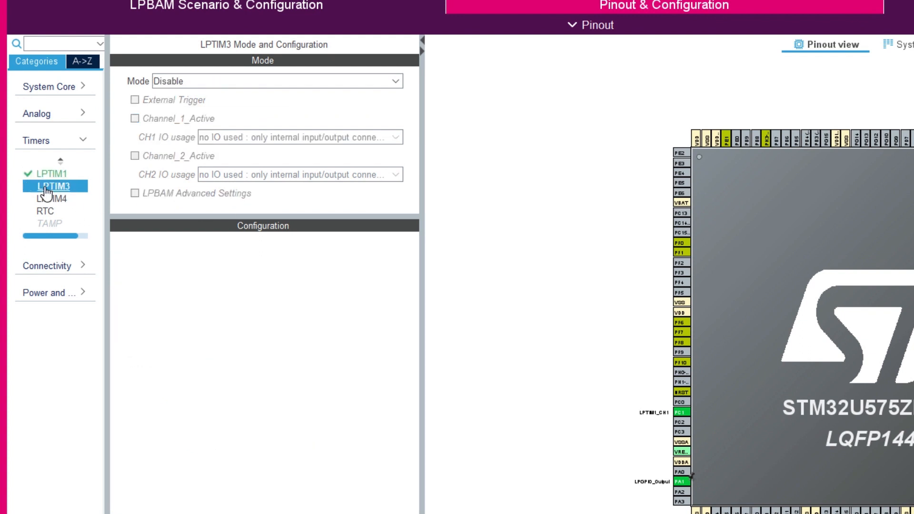
pyautogui.click(179, 80)
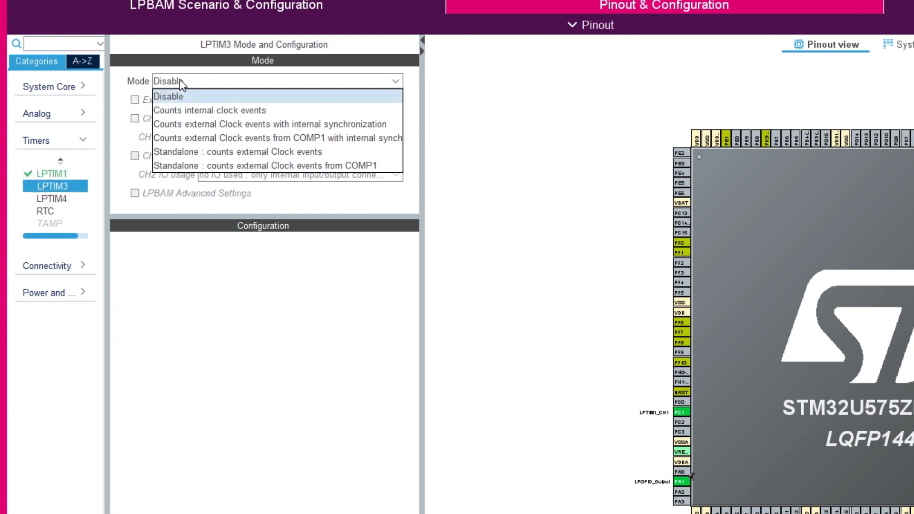
pyautogui.click(199, 111)
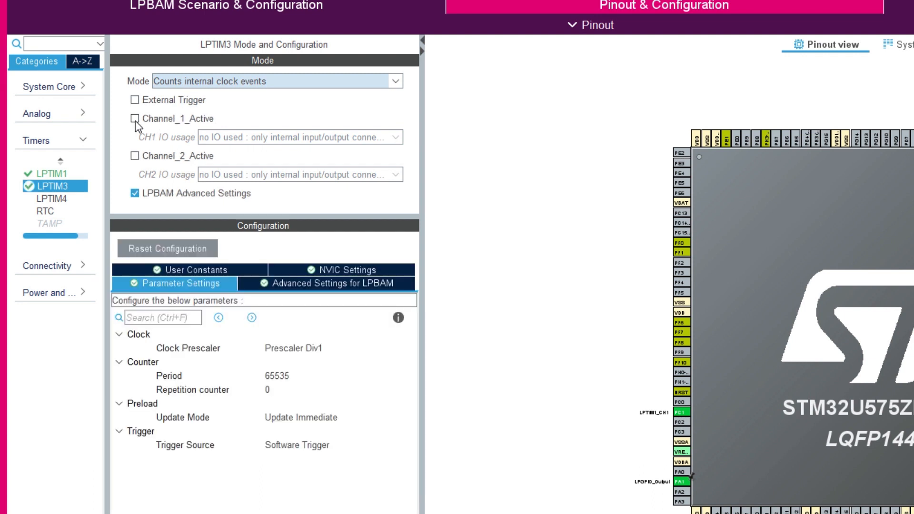
pyautogui.click(135, 119)
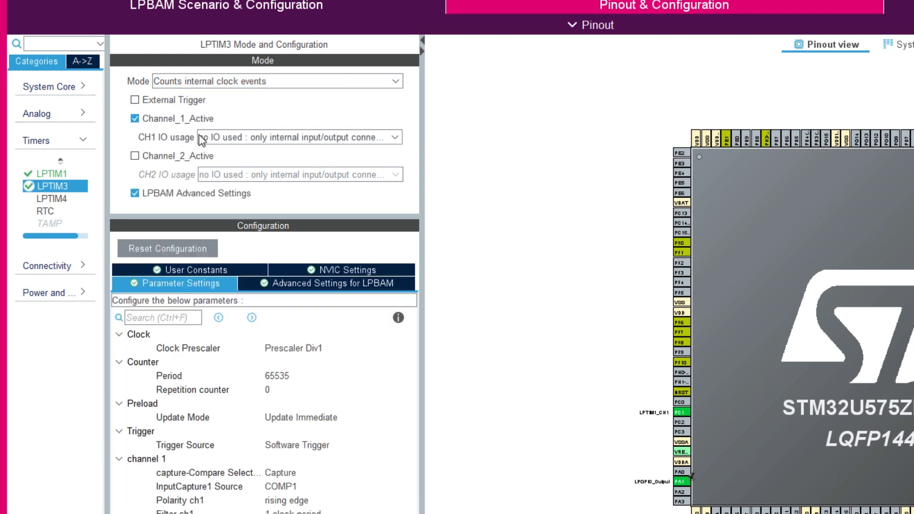
pyautogui.click(244, 137)
pyautogui.click(226, 179)
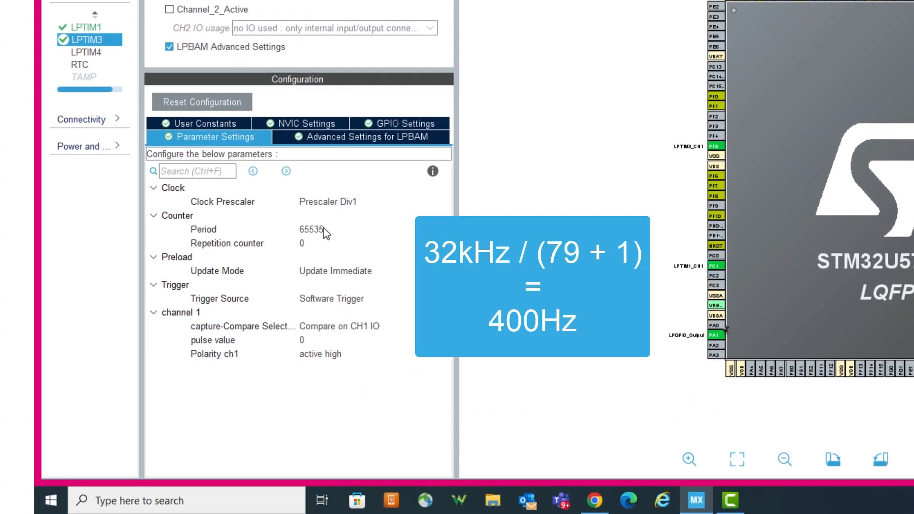
# Step: Set LPTIM3's period to 79 and channel 1 pulse value to 39
pyautogui.click(324, 228)
pyautogui.press('BackSpace')
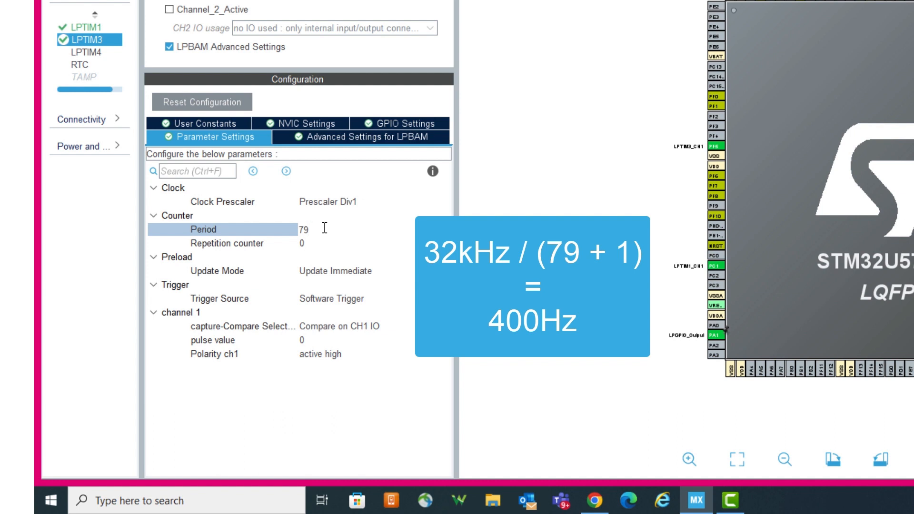
pyautogui.press('Return')
pyautogui.click(305, 341)
pyautogui.doubleClick(307, 341)
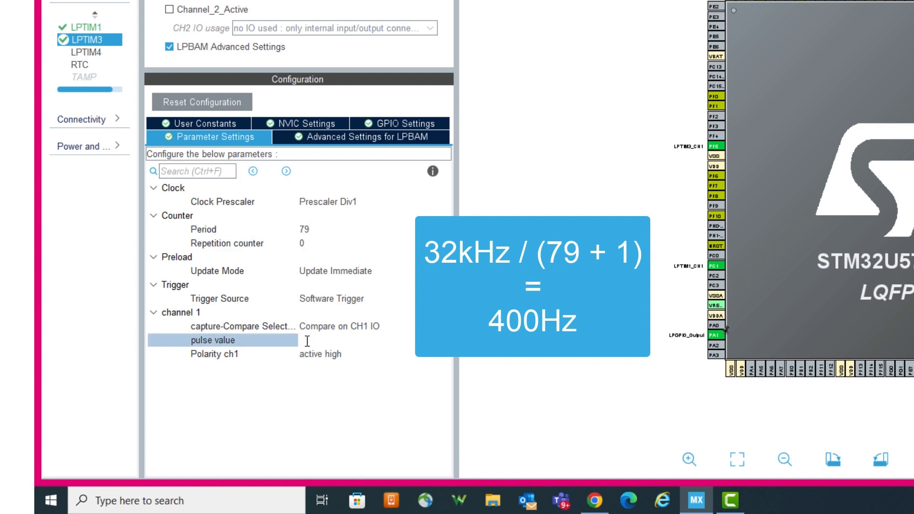
pyautogui.write('39')
pyautogui.press('Return')
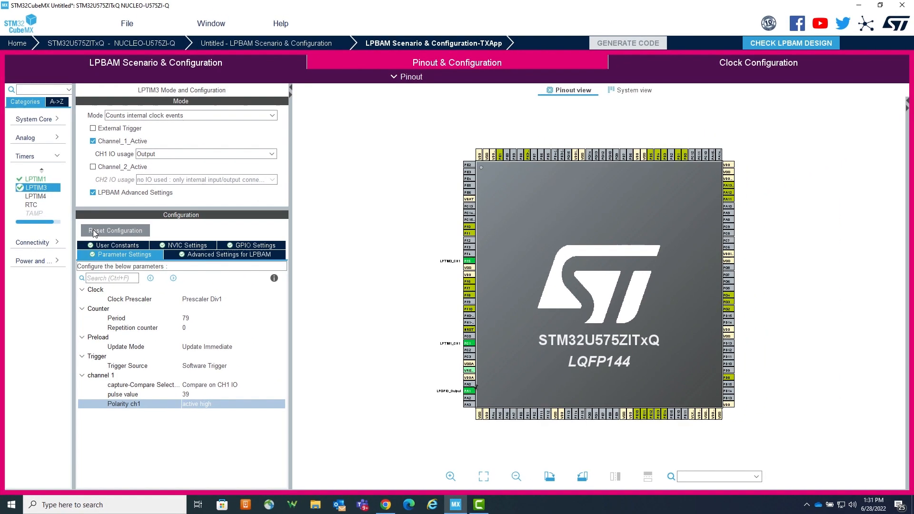
# Step: Activate LPUART1 under Connectivity and enable its LPBAM Advanced Settings
pyautogui.click(48, 158)
pyautogui.click(51, 175)
pyautogui.click(40, 205)
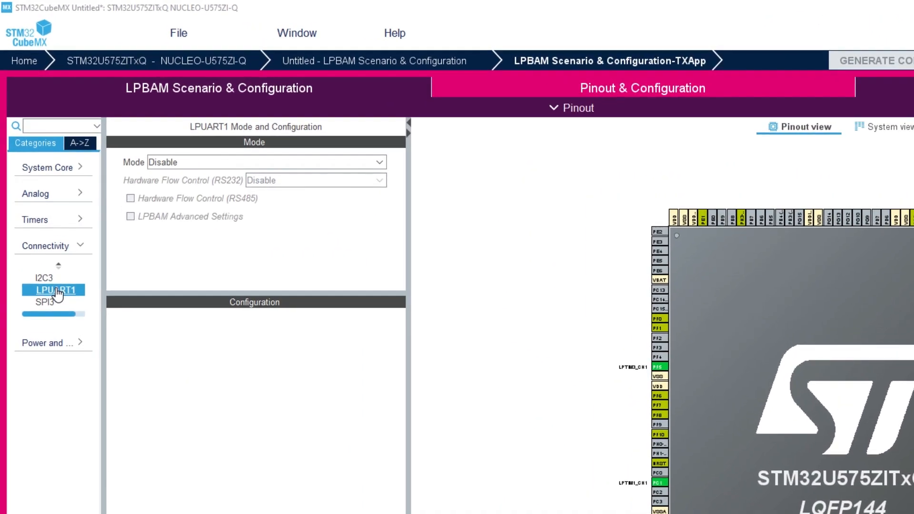
pyautogui.click(189, 162)
pyautogui.click(190, 191)
pyautogui.click(130, 216)
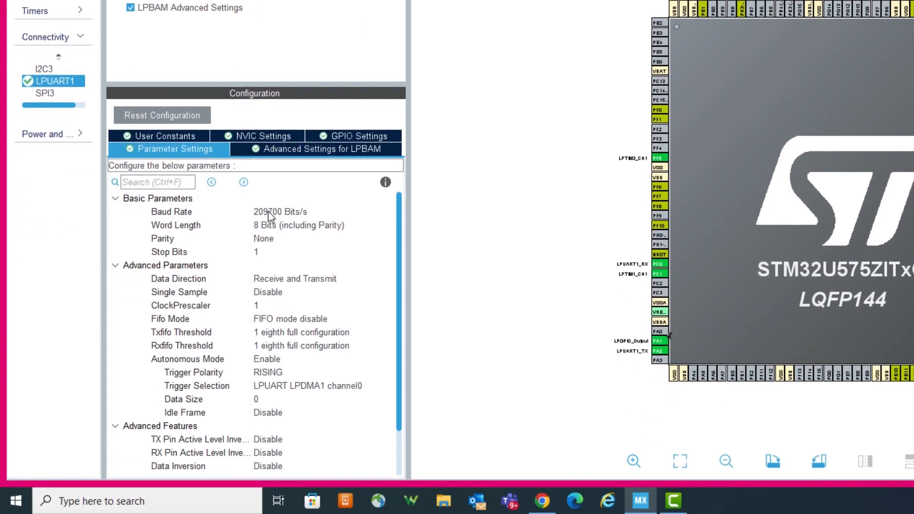
# Step: Set LPUART1's baud rate to 9600 Bits/s and data direction to Transmit Only
pyautogui.click(267, 210)
pyautogui.write('9')
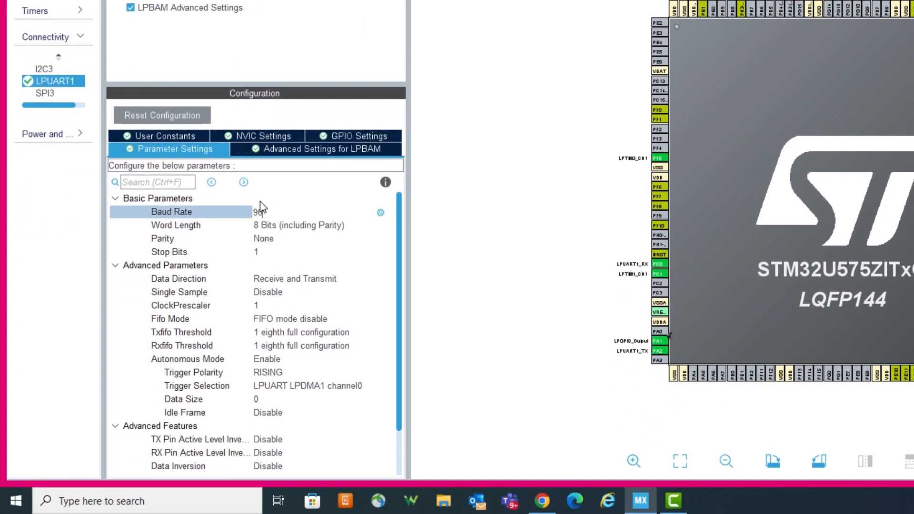
pyautogui.write('600')
pyautogui.press('Return')
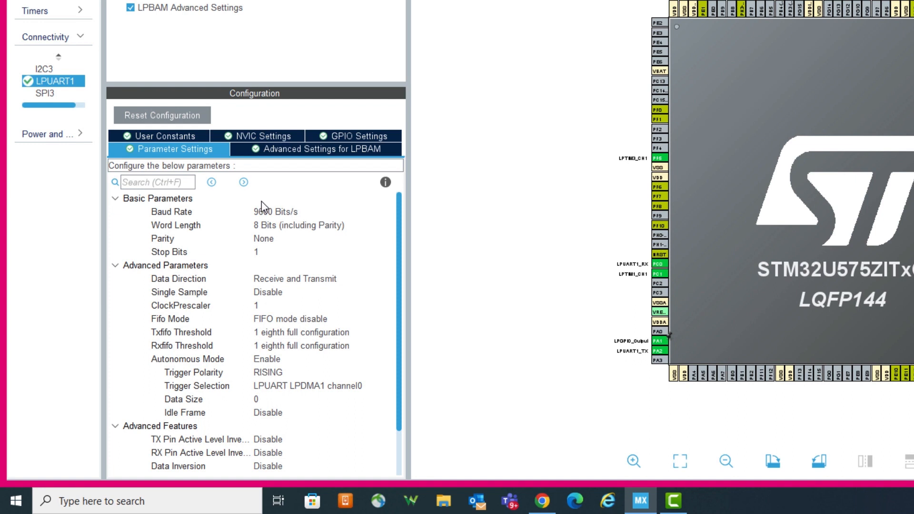
pyautogui.click(321, 280)
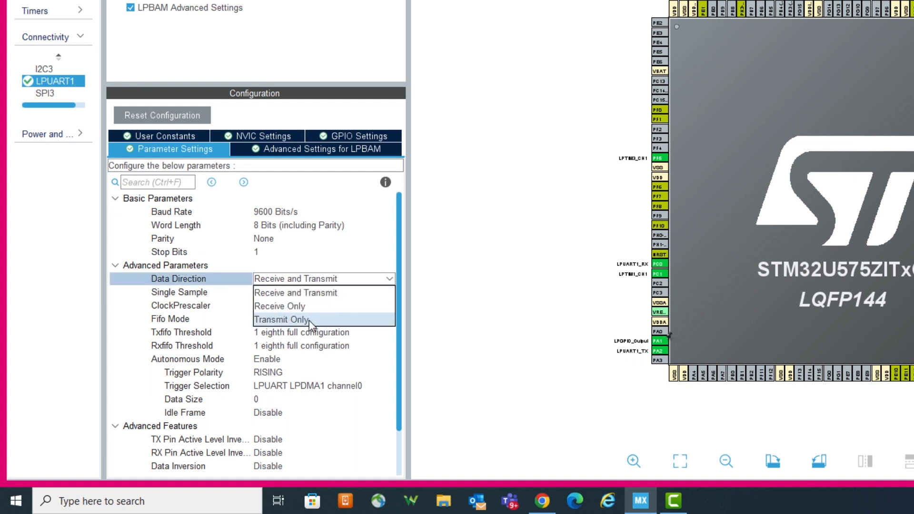
pyautogui.click(309, 321)
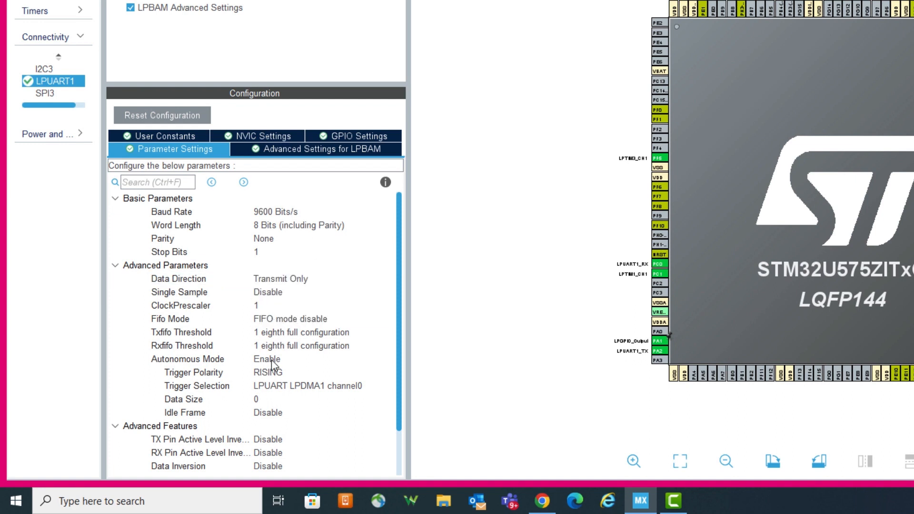
# Step: Set LPUART1's autonomous mode trigger selection to LPUART LPTIM3 out
pyautogui.click(286, 388)
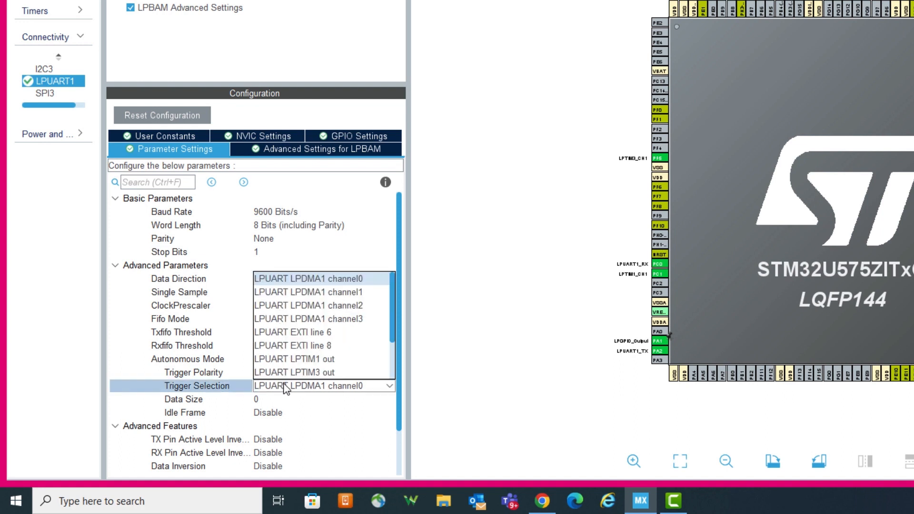
pyautogui.scroll(-1, 310, 316)
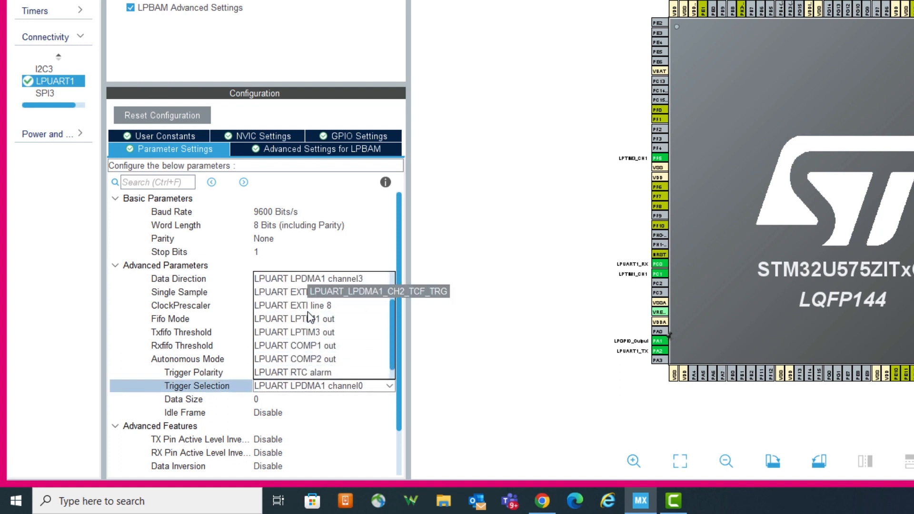
pyautogui.scroll(1, 309, 318)
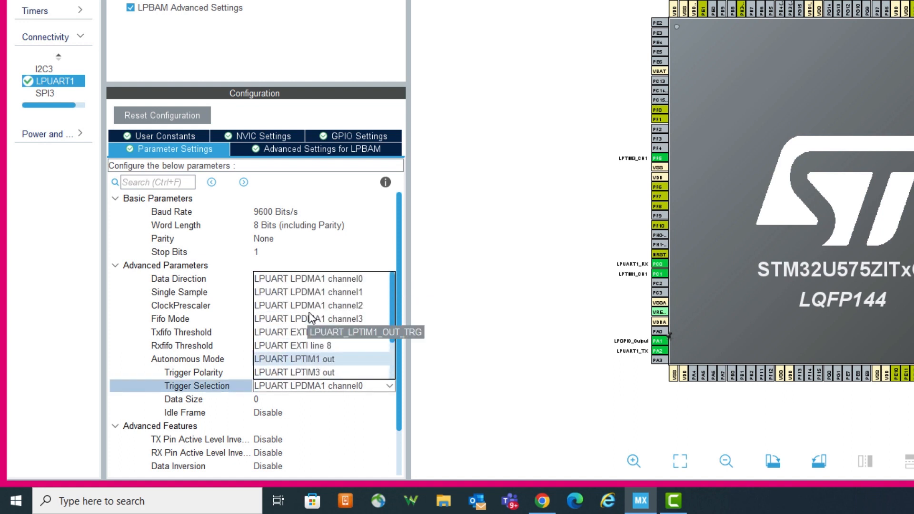
pyautogui.click(330, 373)
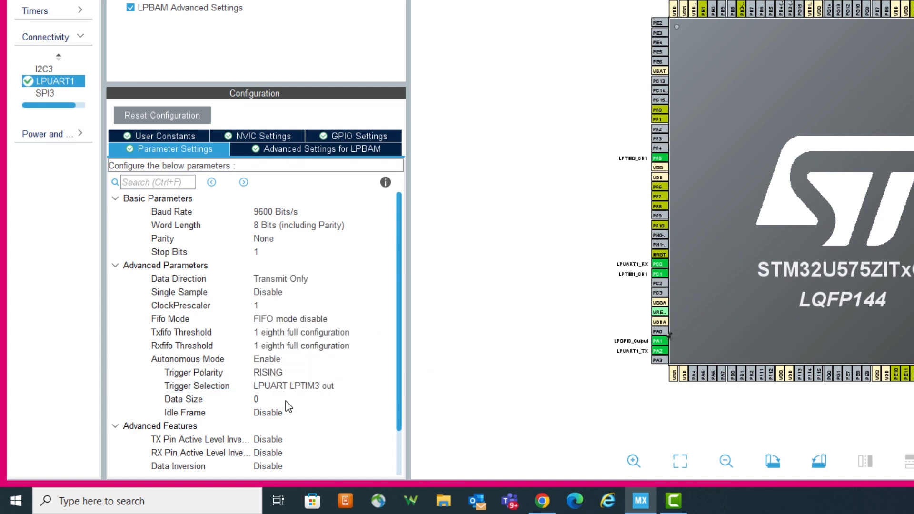
# Step: Set LPUART1's autonomous mode data size to 1
pyautogui.click(266, 400)
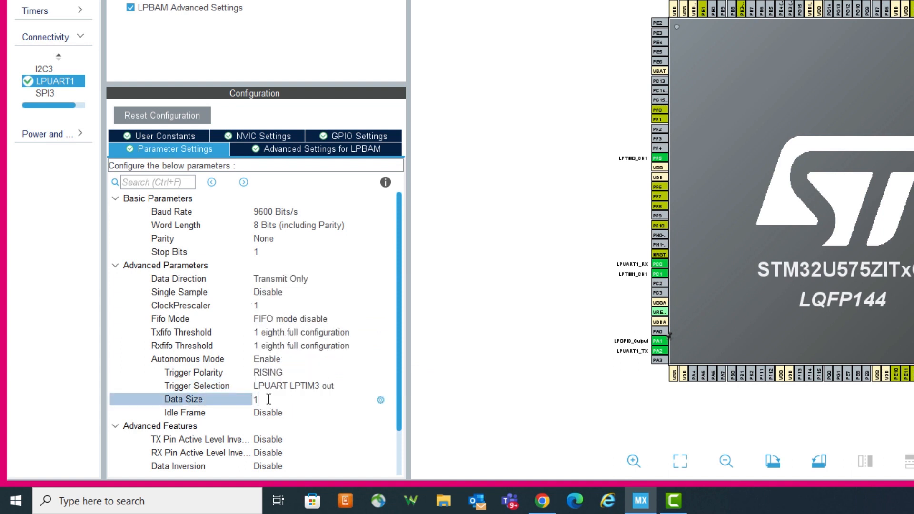
pyautogui.press('Return')
pyautogui.scroll(-3, 188, 363)
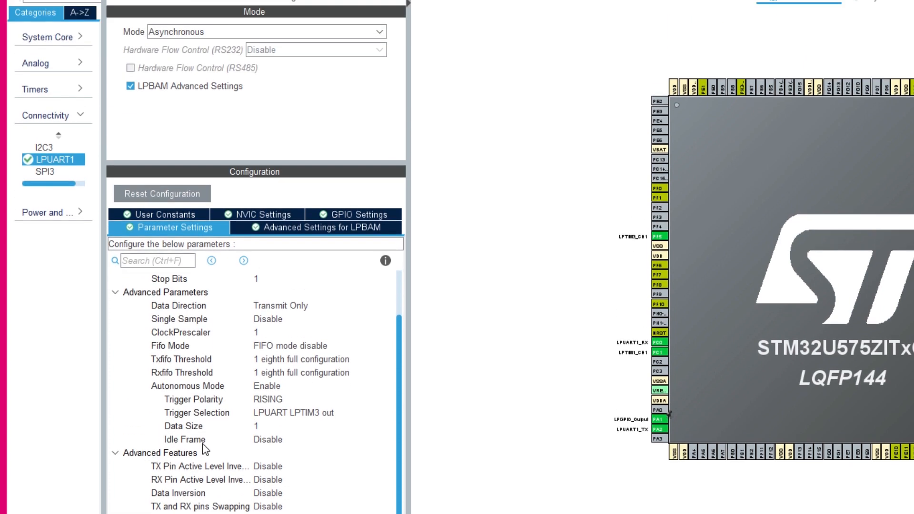
# Step: Activate SPI3 under Connectivity by choosing its mode and enabling its LPBAM Advanced Settings
pyautogui.click(45, 302)
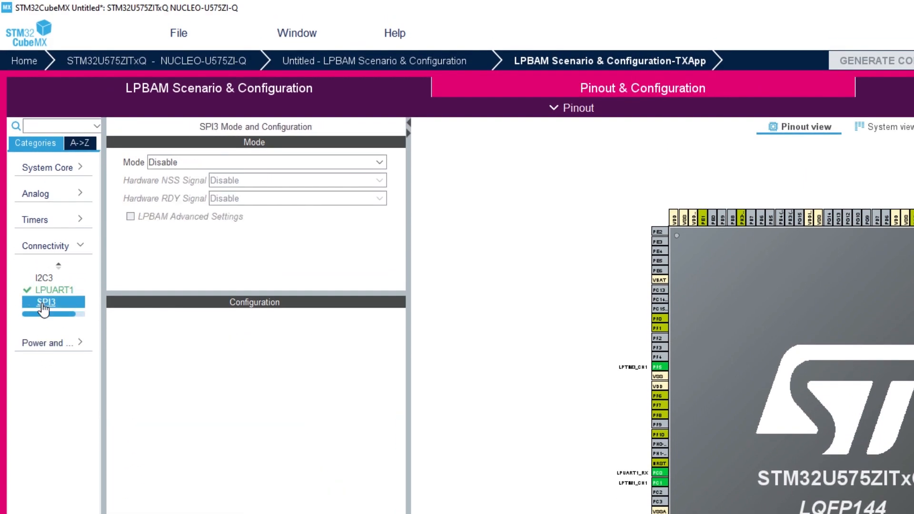
pyautogui.click(164, 163)
pyautogui.click(198, 272)
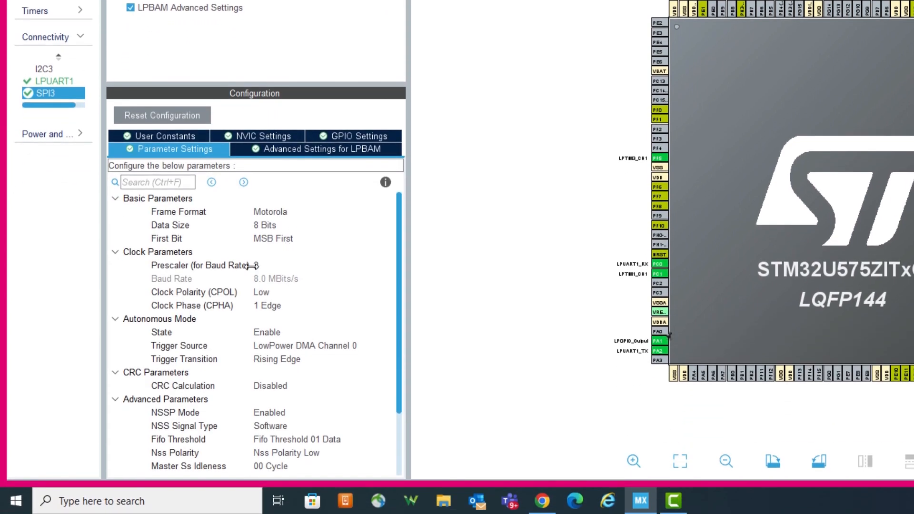
pyautogui.click(267, 419)
# Step: Set SPI3's baud-rate prescaler to 256 and its autonomous trigger source to LPTIM1 Channel 1
pyautogui.click(267, 266)
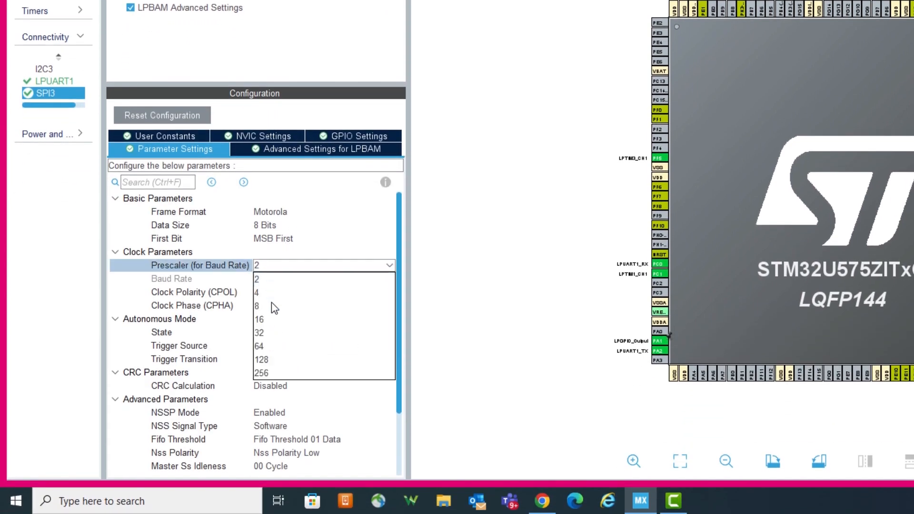
pyautogui.click(276, 373)
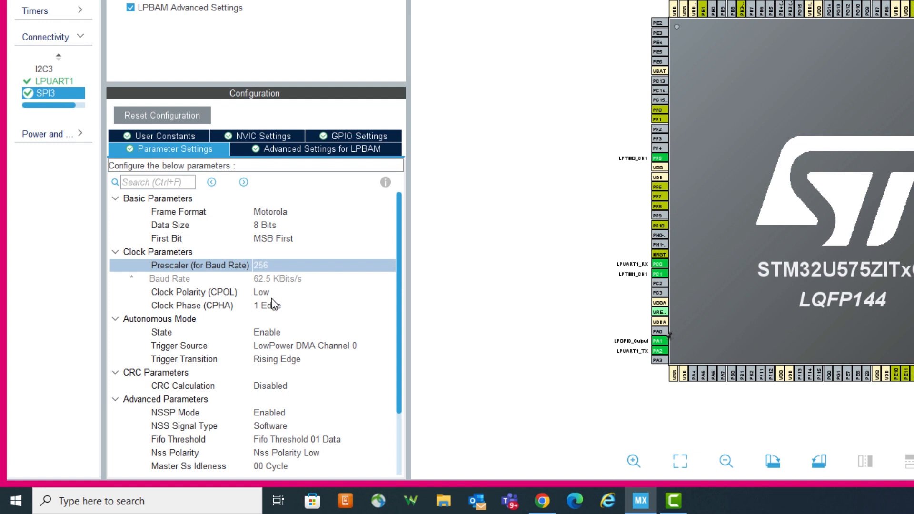
pyautogui.click(281, 347)
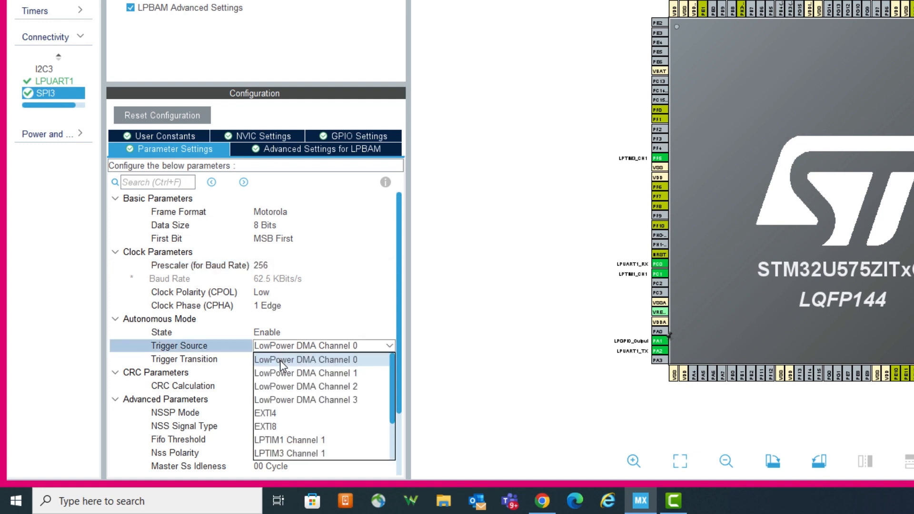
pyautogui.click(299, 438)
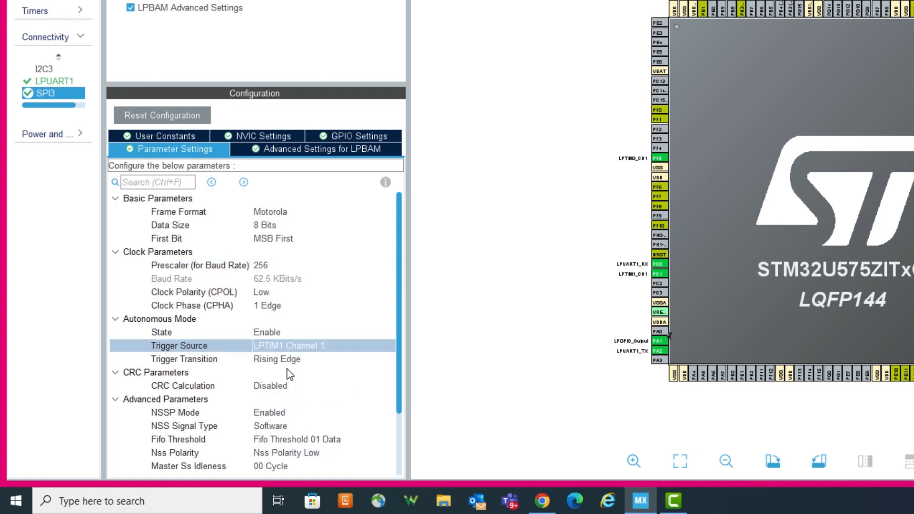
# Step: Move the LPUART1_TX pin from PA2 to PB11 on the chip pinout
pyautogui.moveTo(396, 357); pyautogui.dragTo(400, 442)
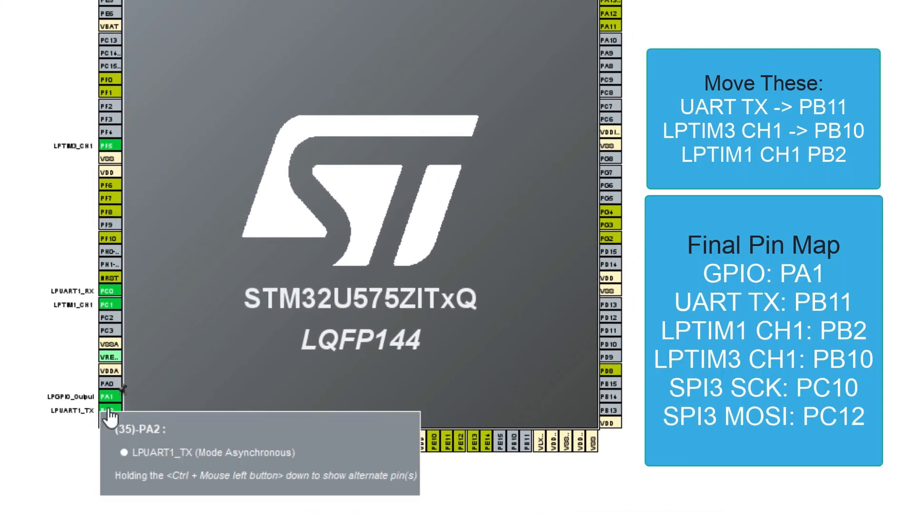
pyautogui.moveTo(109, 415); pyautogui.dragTo(525, 443)
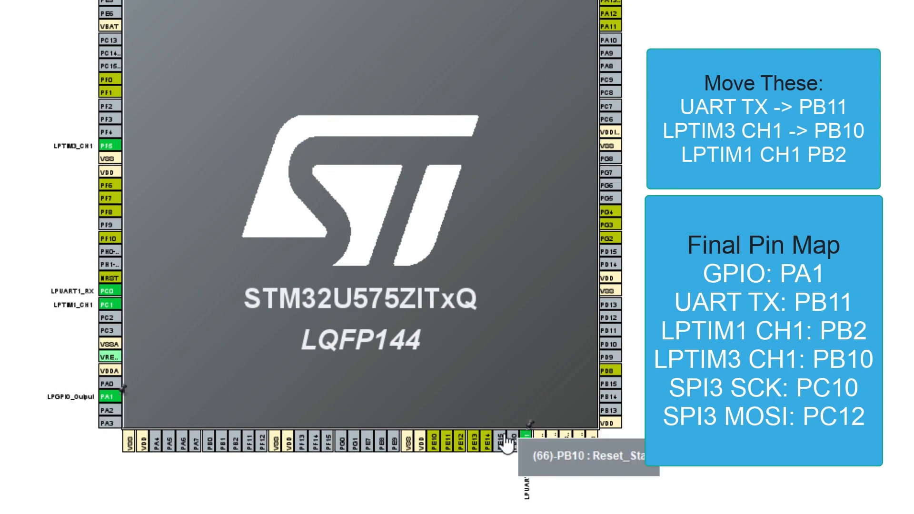
# Step: Move LPTIM1_CH1 to pin PB2 and LPTIM3_CH1 to pin PB10 on the pinout
pyautogui.moveTo(109, 309); pyautogui.dragTo(230, 438)
pyautogui.moveTo(109, 155); pyautogui.dragTo(505, 437)
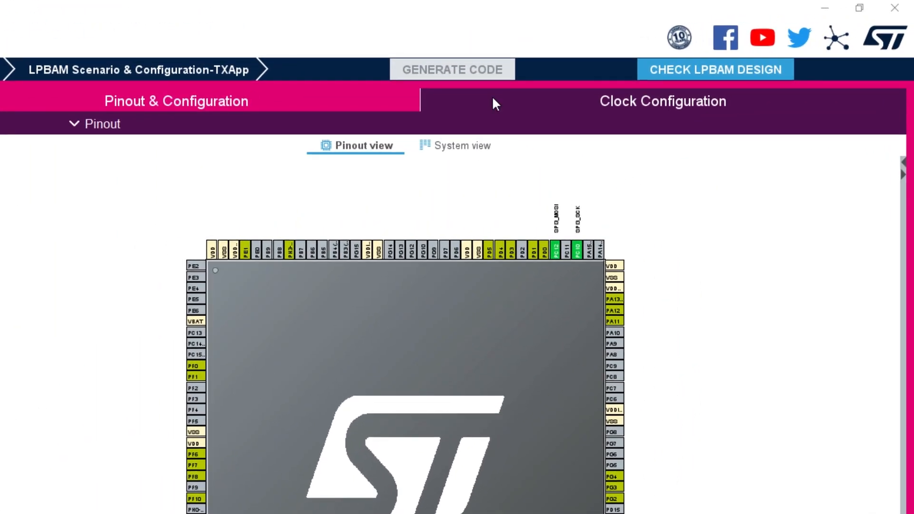
# Step: In the clock configuration, select LSI as the LPTIM1 clock mux source
pyautogui.click(493, 99)
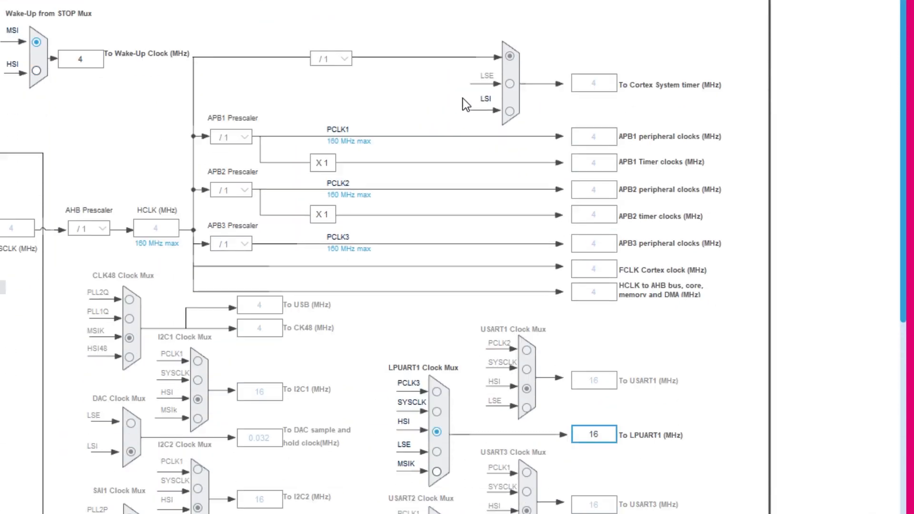
pyautogui.click(436, 302)
pyautogui.scroll(-1, 679, 281)
pyautogui.scroll(-6, 677, 278)
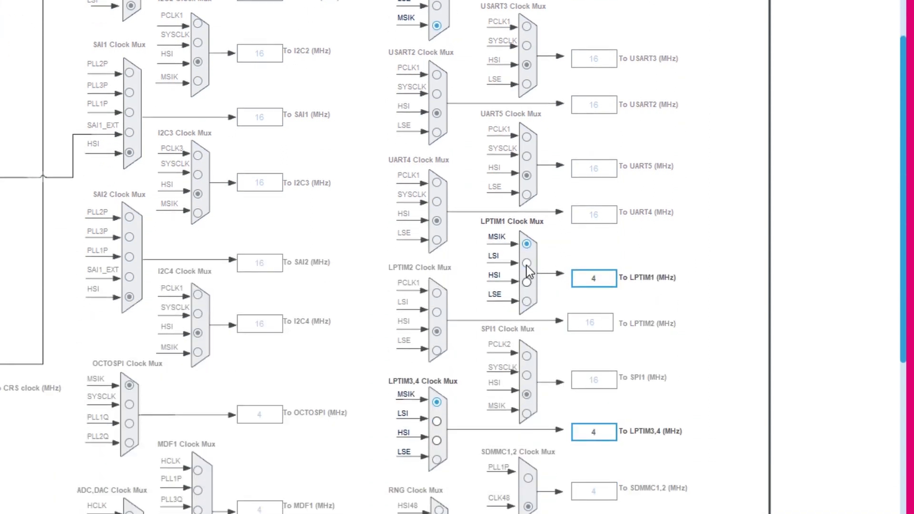
pyautogui.click(526, 264)
# Step: Set the LPTIM3,4 clock mux to LSI and the SPI3 clock mux to MSIK
pyautogui.scroll(-3, 715, 252)
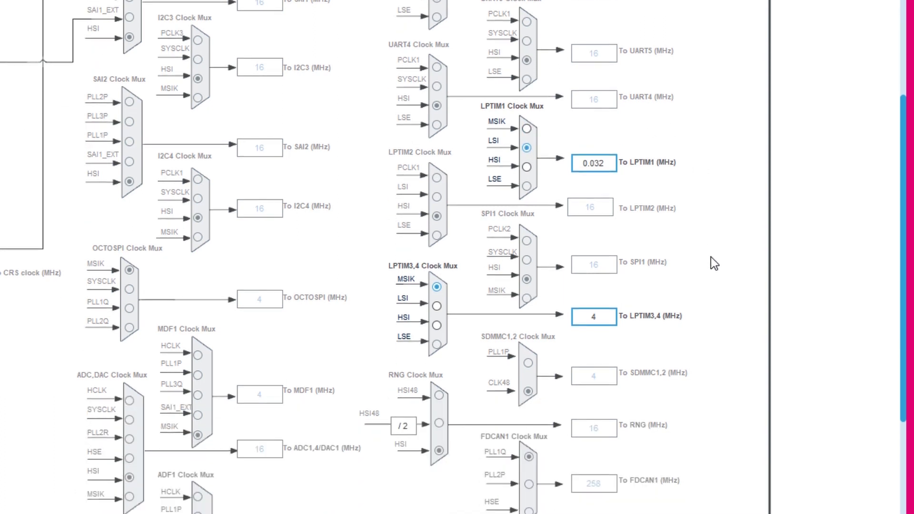
pyautogui.click(436, 306)
pyautogui.scroll(-3, 705, 310)
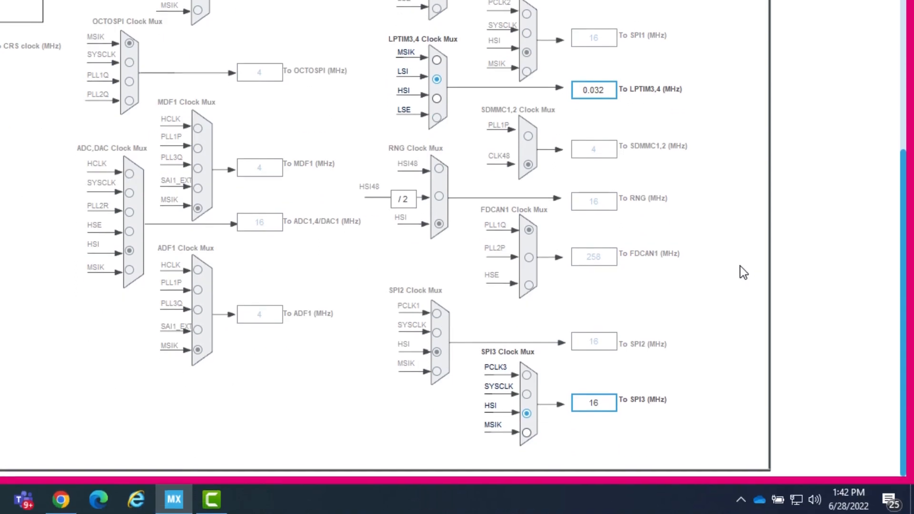
pyautogui.click(527, 432)
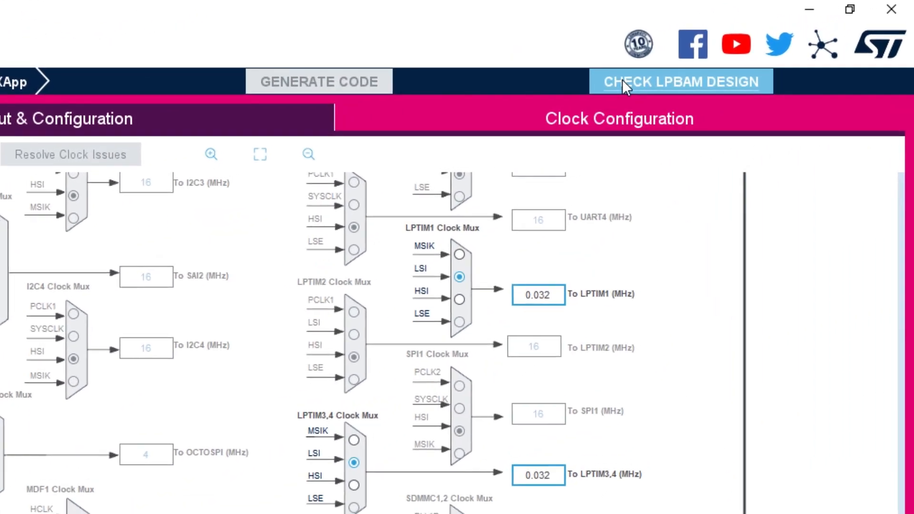
# Step: Run Check LPBAM Design and open the main project's Project Manager settings
pyautogui.click(622, 79)
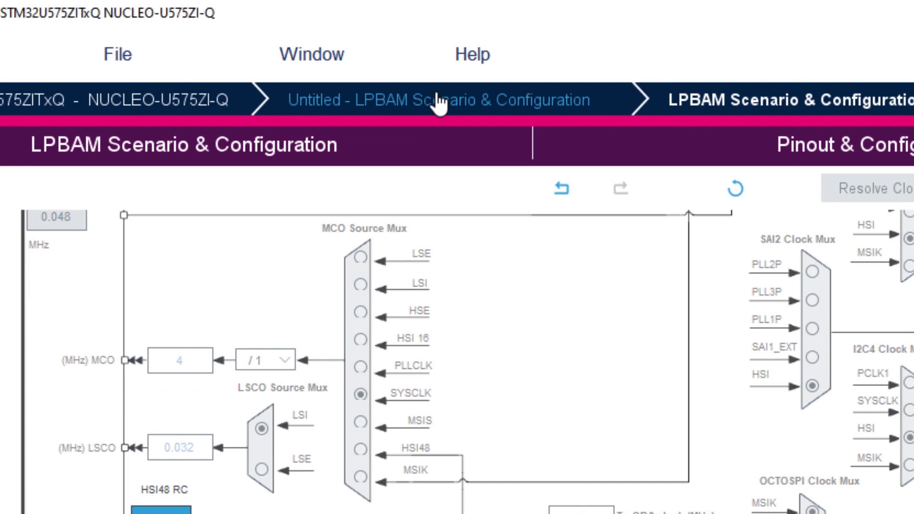
pyautogui.click(437, 95)
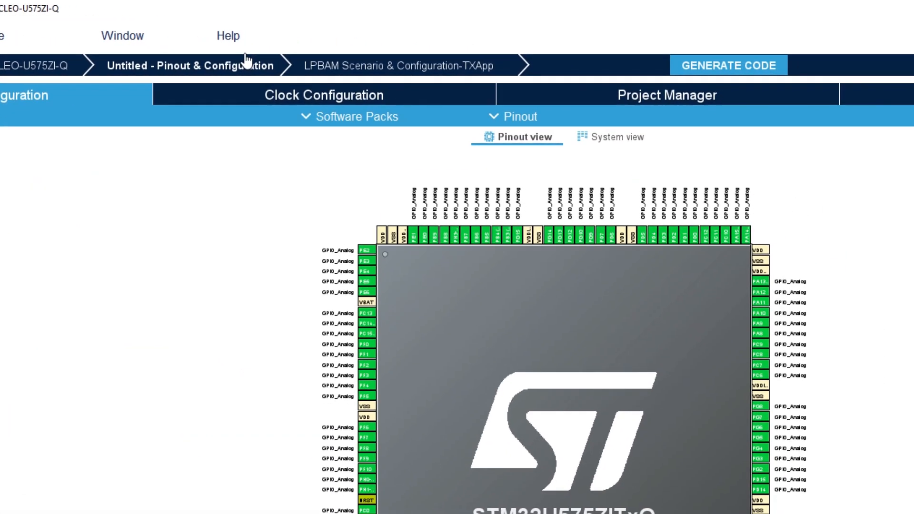
pyautogui.click(655, 94)
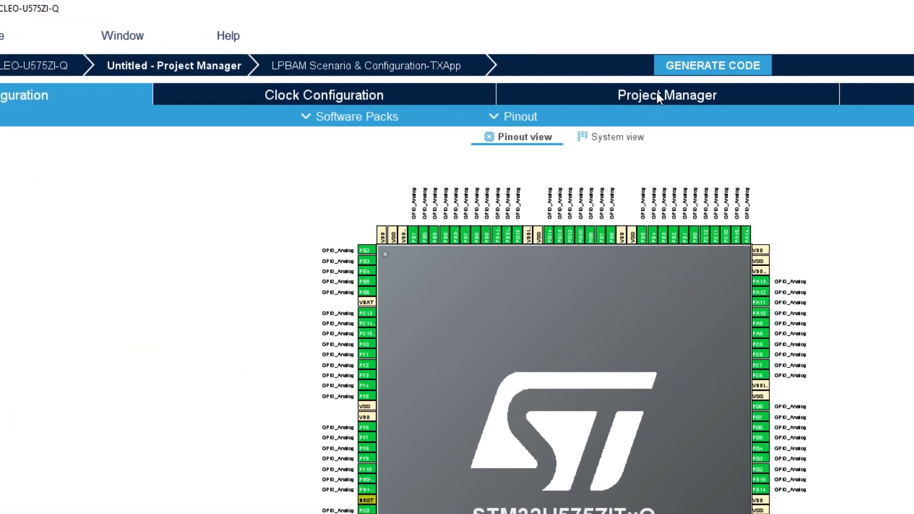
# Step: Name the project LPBAMTXAPP and set the Toolchain / IDE to STM32CubeIDE
pyautogui.write('LP')
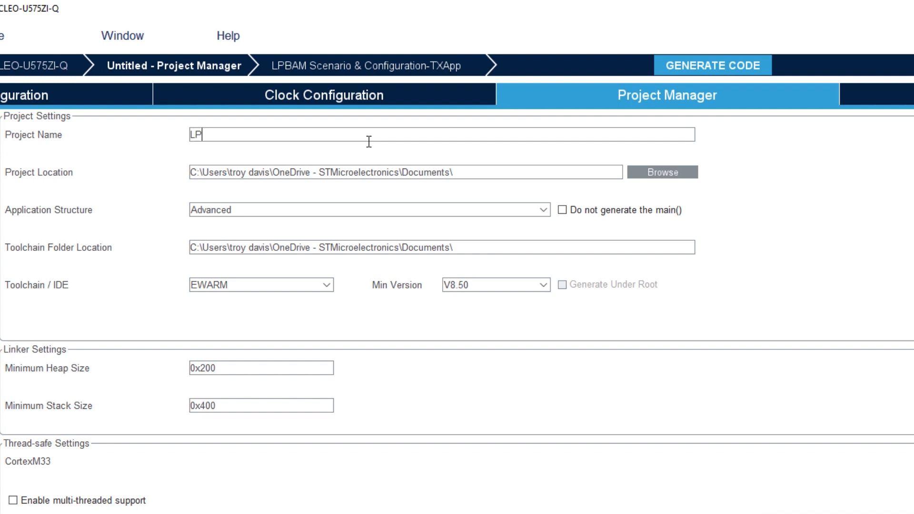
pyautogui.write('BAMTXAPP')
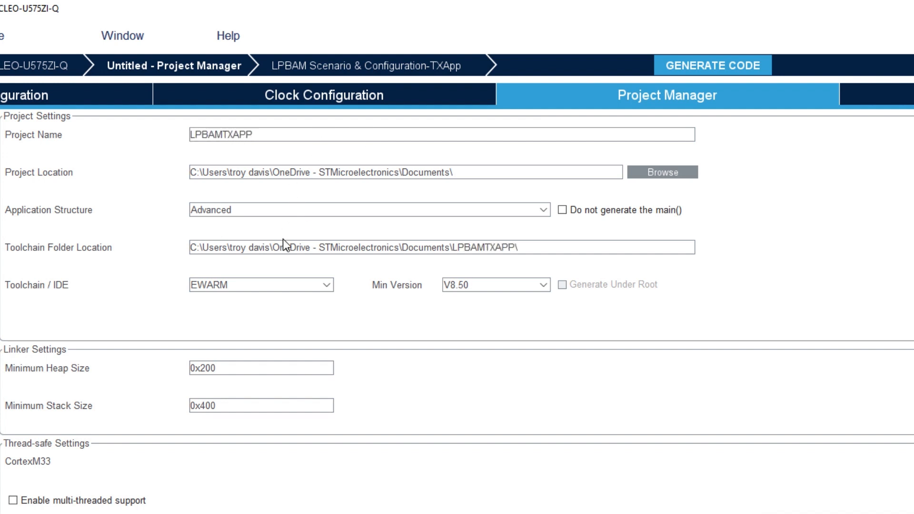
pyautogui.click(298, 285)
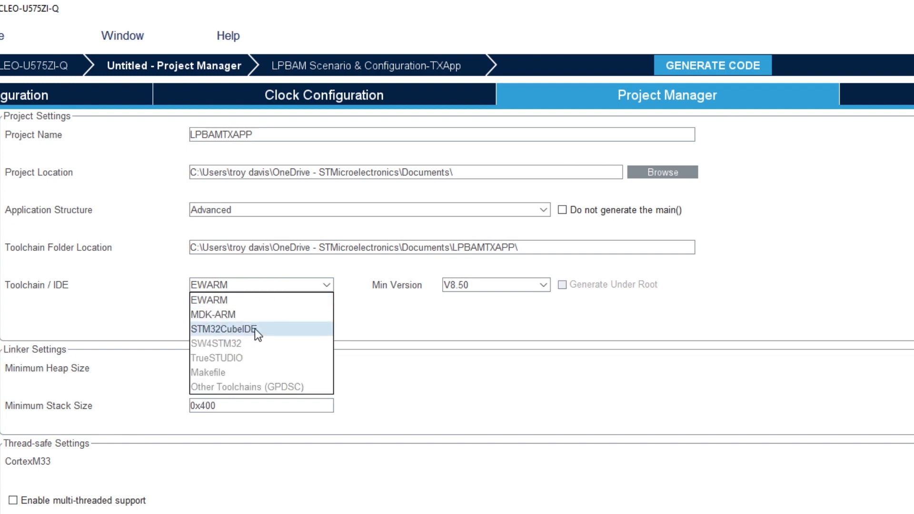
pyautogui.click(255, 329)
pyautogui.click(346, 285)
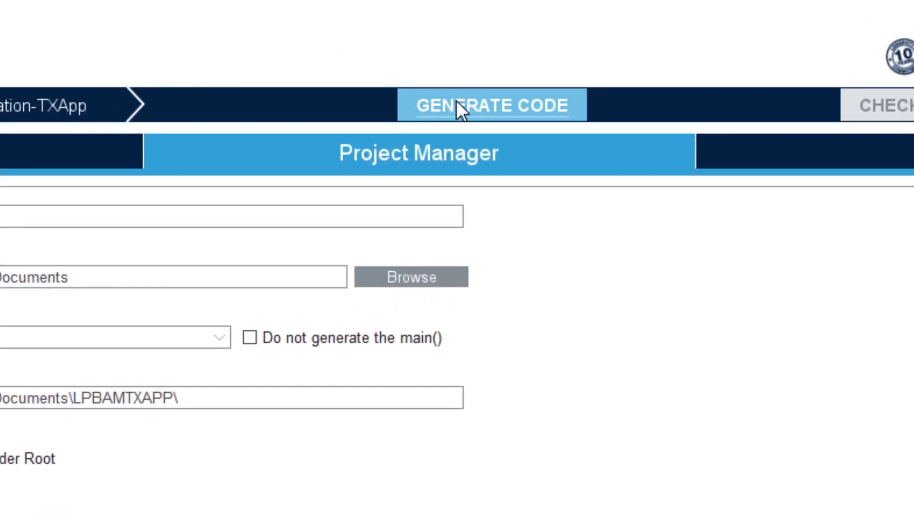
# Step: Generate the code, agreeing to proceed, and open the project in STM32CubeIDE with the suggested workspace
pyautogui.click(457, 102)
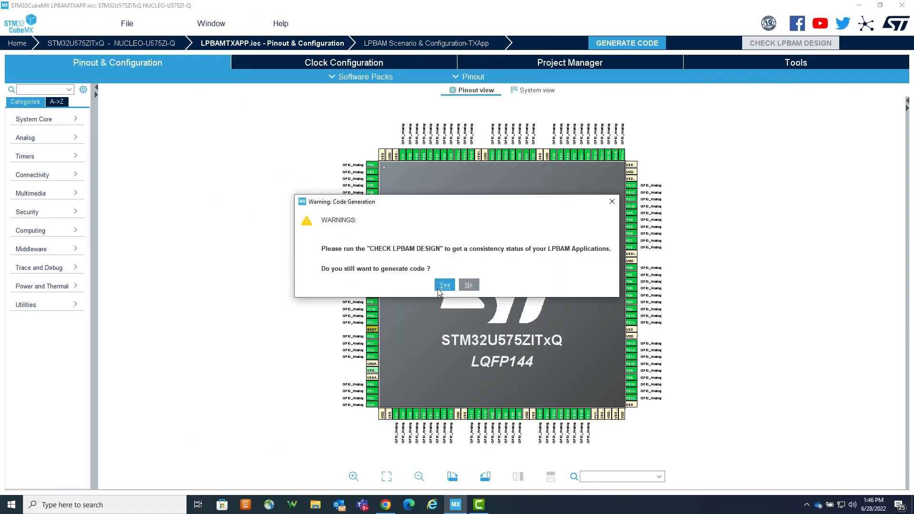
pyautogui.click(444, 285)
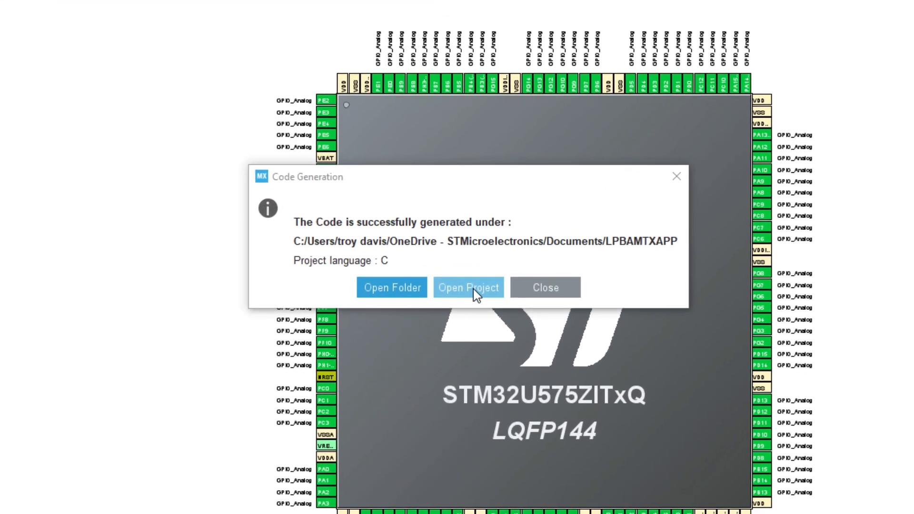
pyautogui.click(475, 289)
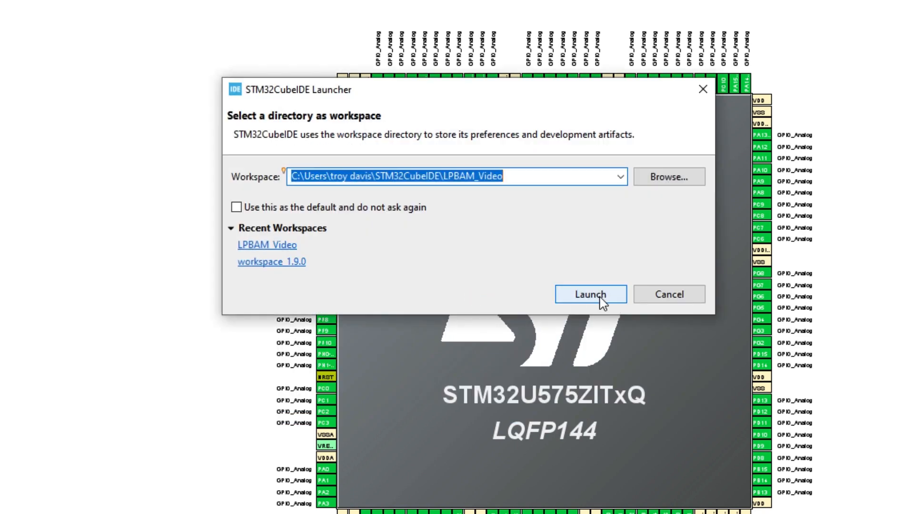
pyautogui.click(590, 295)
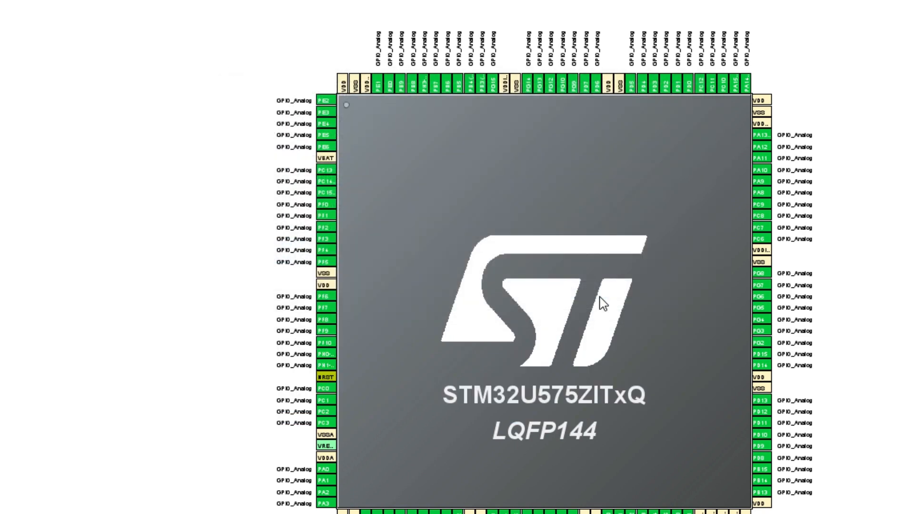